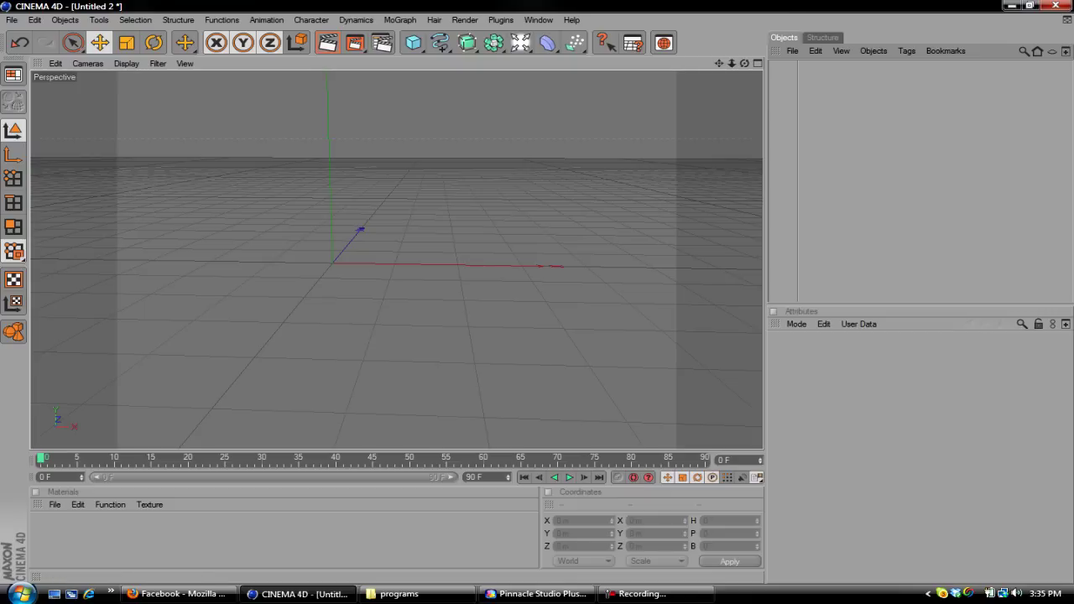
Add a MoGraph text object that reads "LME".
left_click(400, 19)
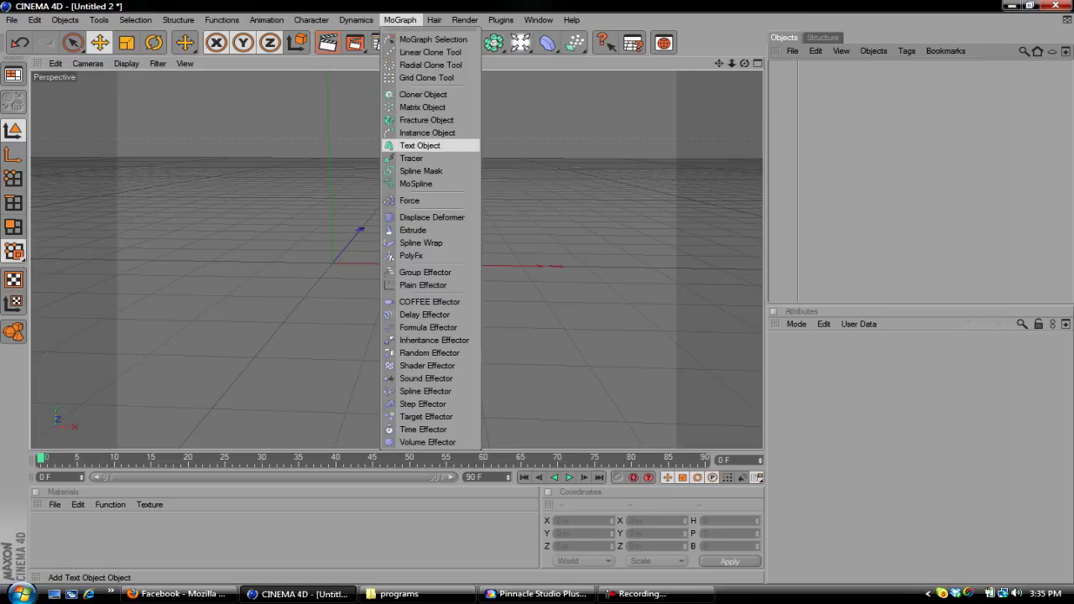
left_click(420, 145)
double_click(805, 413)
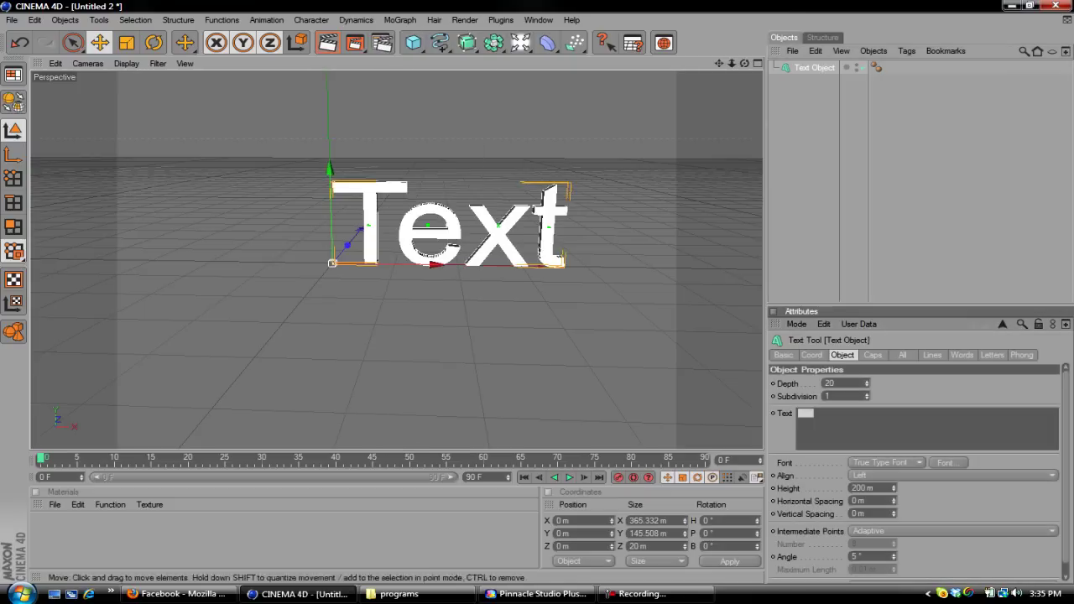
key("BackSpace")
type("Ime")
key("BackSpace")
key("BackSpace")
key("BackSpace")
type("LME")
Set the text's depth to 100 and change its font to REBOARD.
double_click(830, 383)
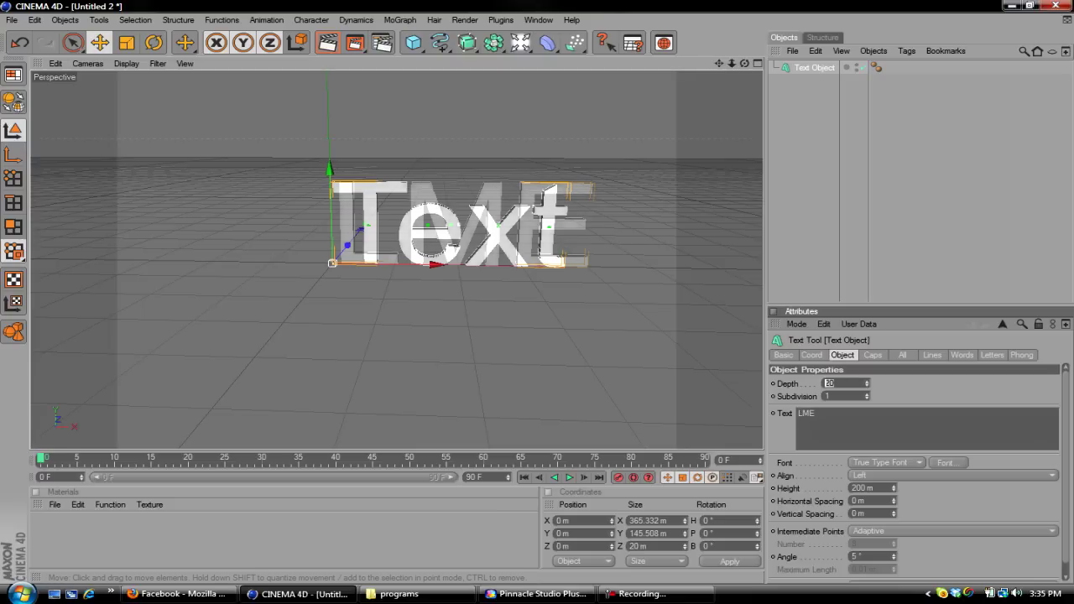
type("100")
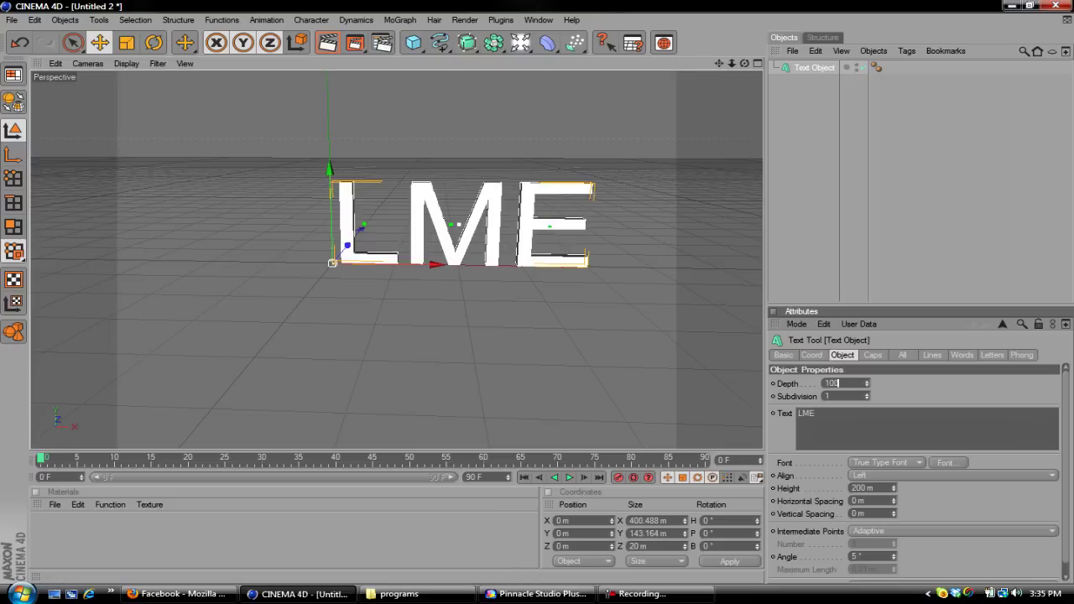
left_click(948, 463)
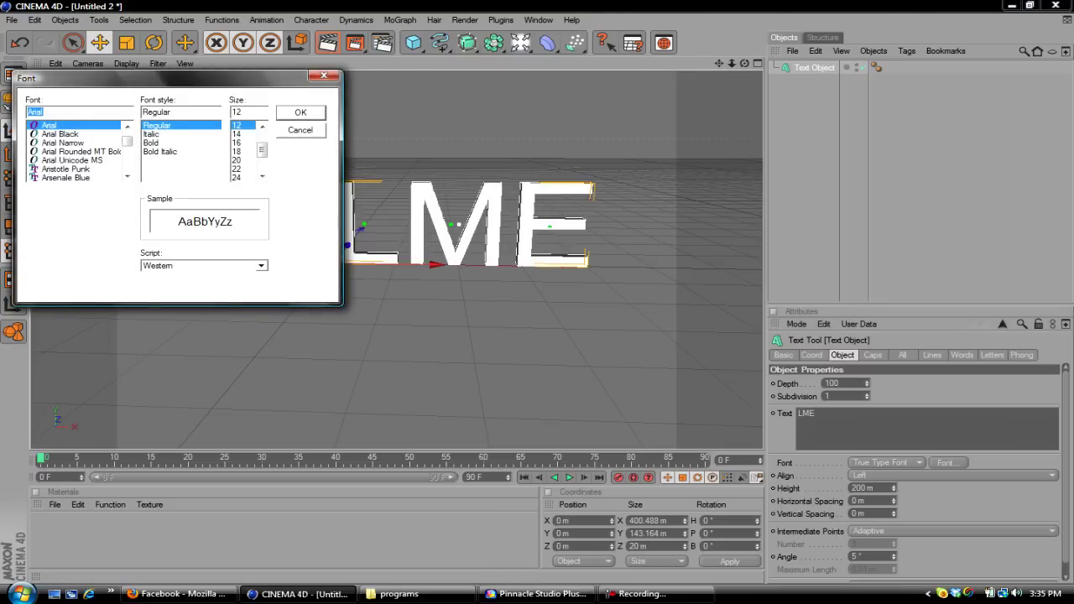
type("reb")
left_click(61, 125)
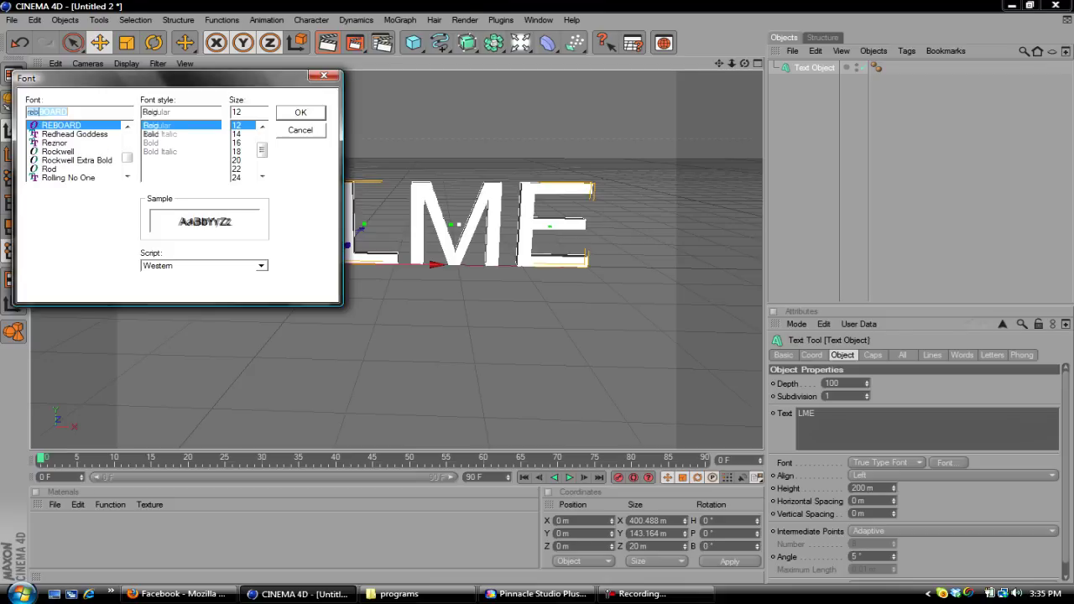
key("Return")
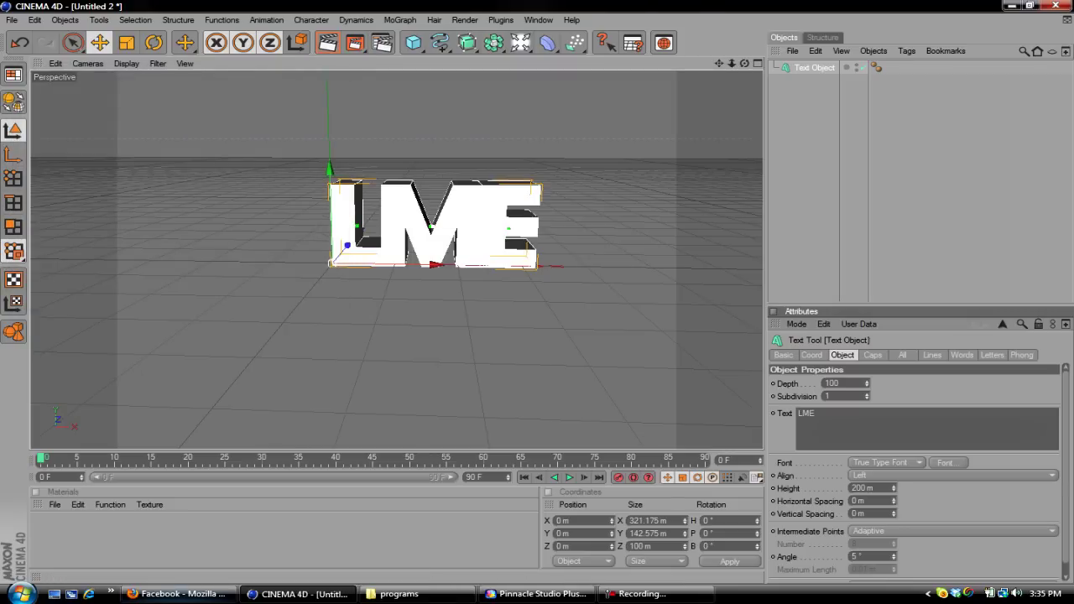
Create a Nukei shader material.
left_click(55, 505)
mouse_move(79, 358)
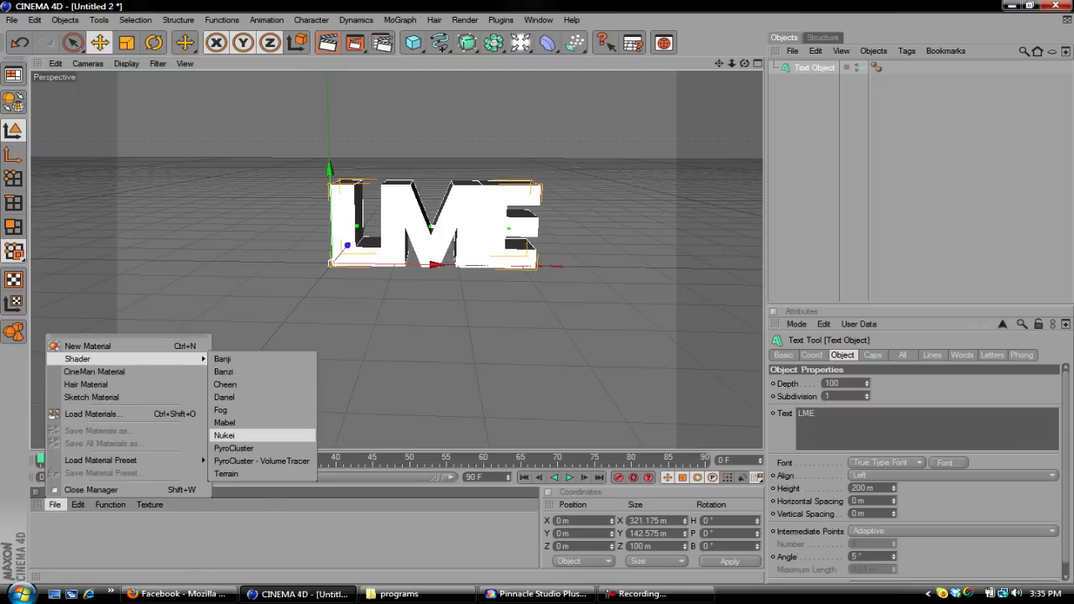
left_click(224, 436)
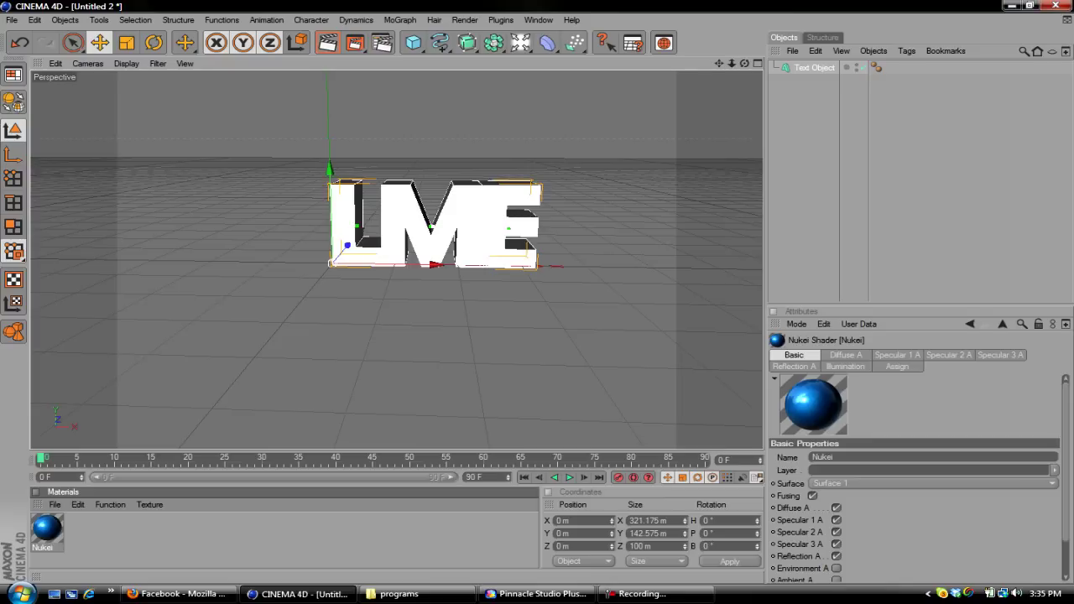
Create a new standard material and set its color to dark grey, RGB 52, 52, 52.
double_click(151, 534)
double_click(47, 528)
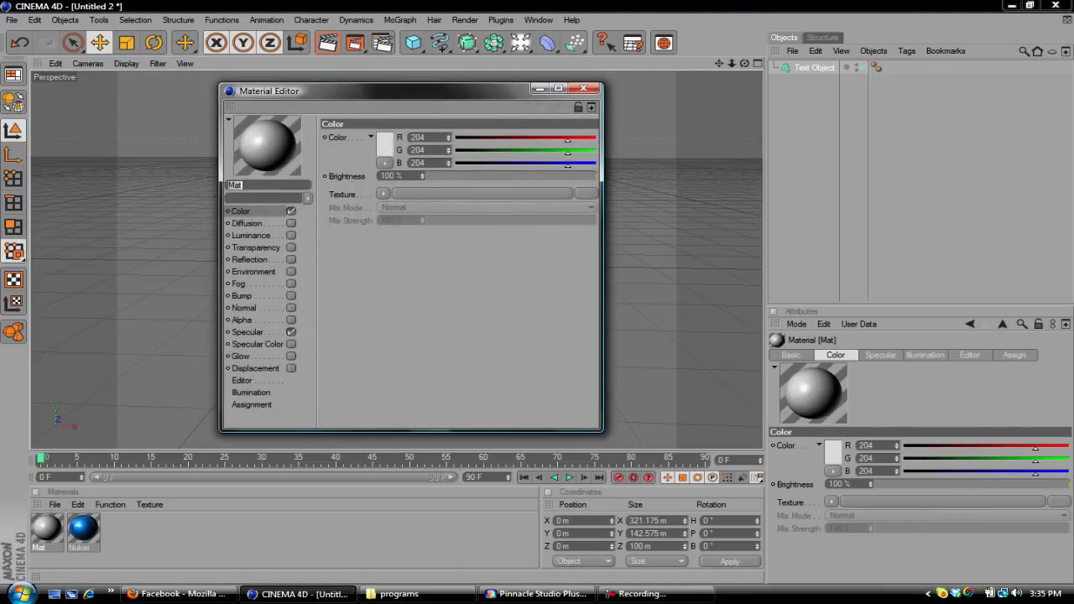
left_click(384, 145)
left_click_drag(385, 146, 299, 162)
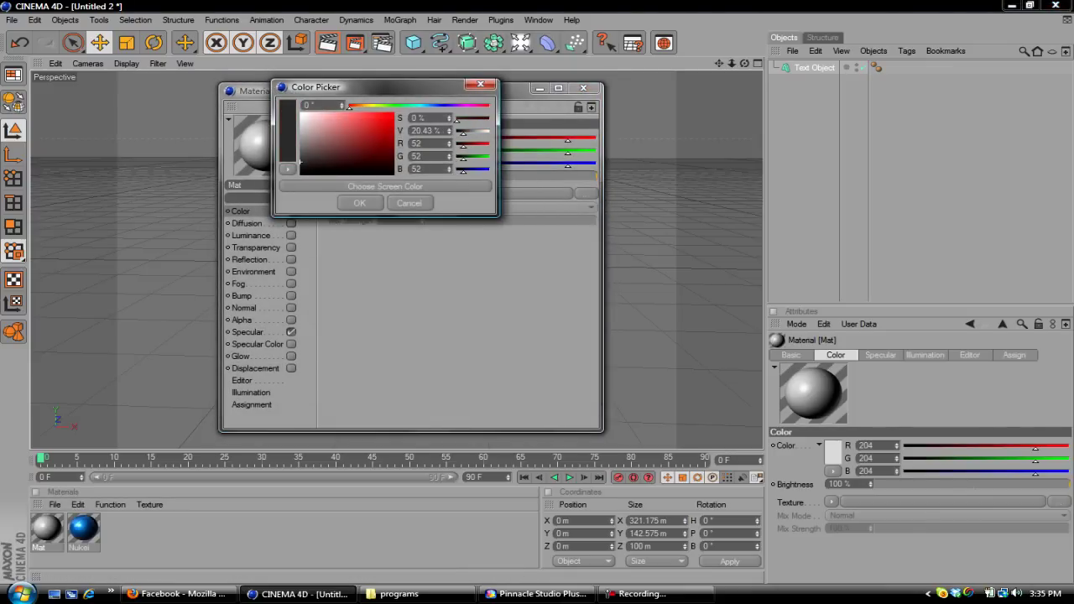
left_click(359, 203)
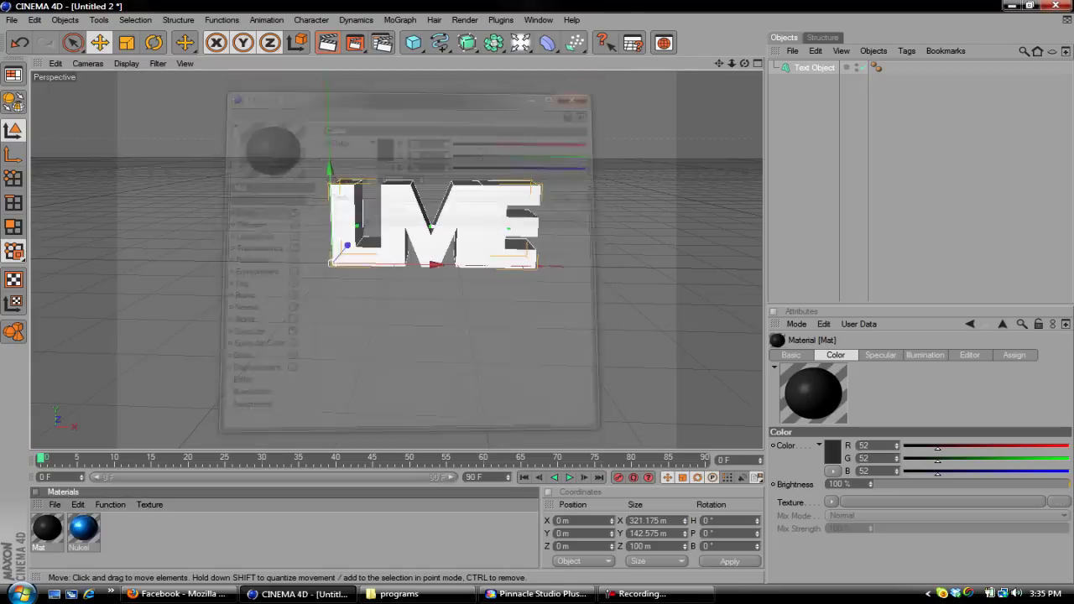
left_click(584, 87)
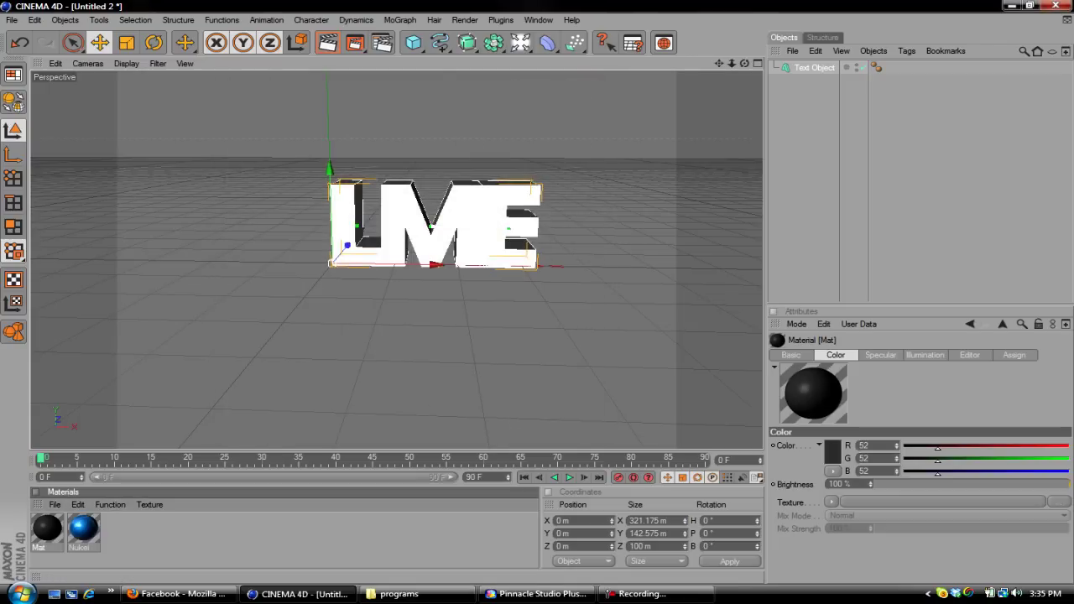
Apply the dark grey material and the Nukei shader on top of it to the text, and test-render the view.
left_click_drag(47, 529, 394, 244)
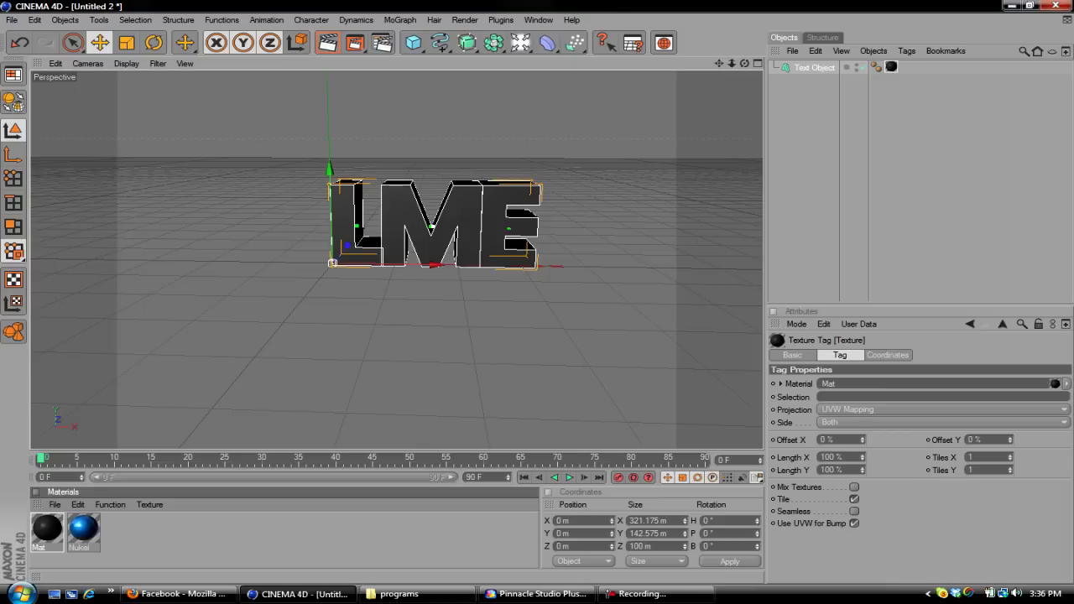
left_click_drag(84, 528, 436, 223)
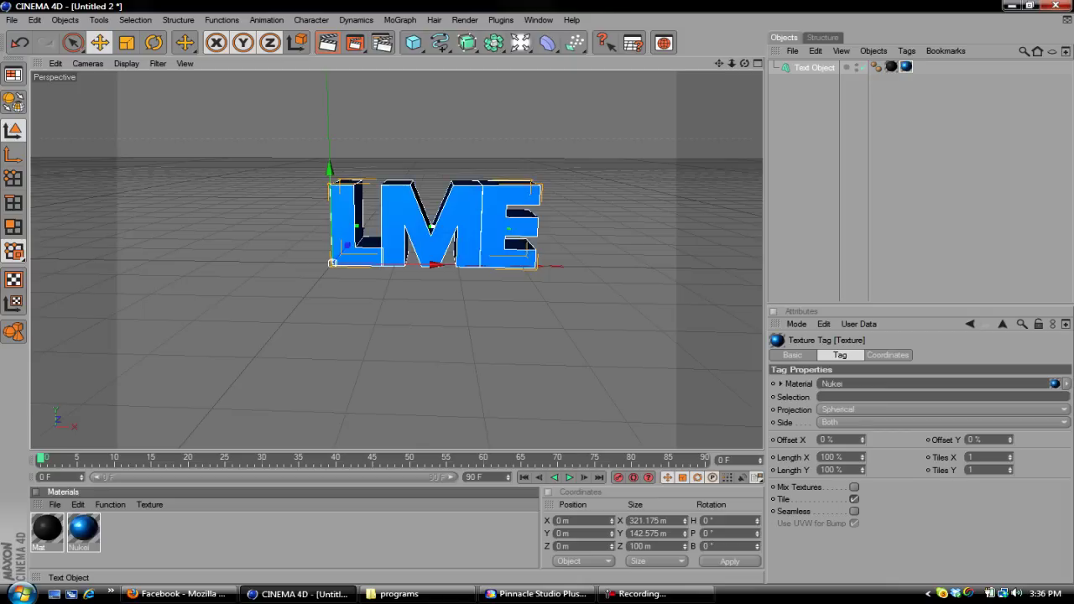
left_click(327, 42)
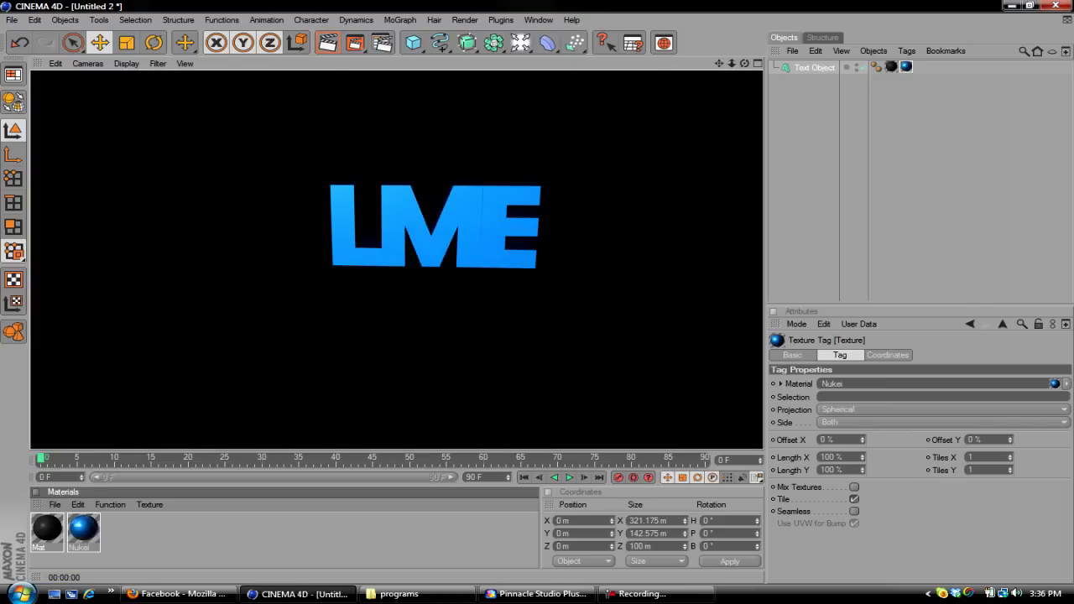
Change the Nukei shader's Diffuse A color to a dark purple with a hue of 278°.
double_click(83, 528)
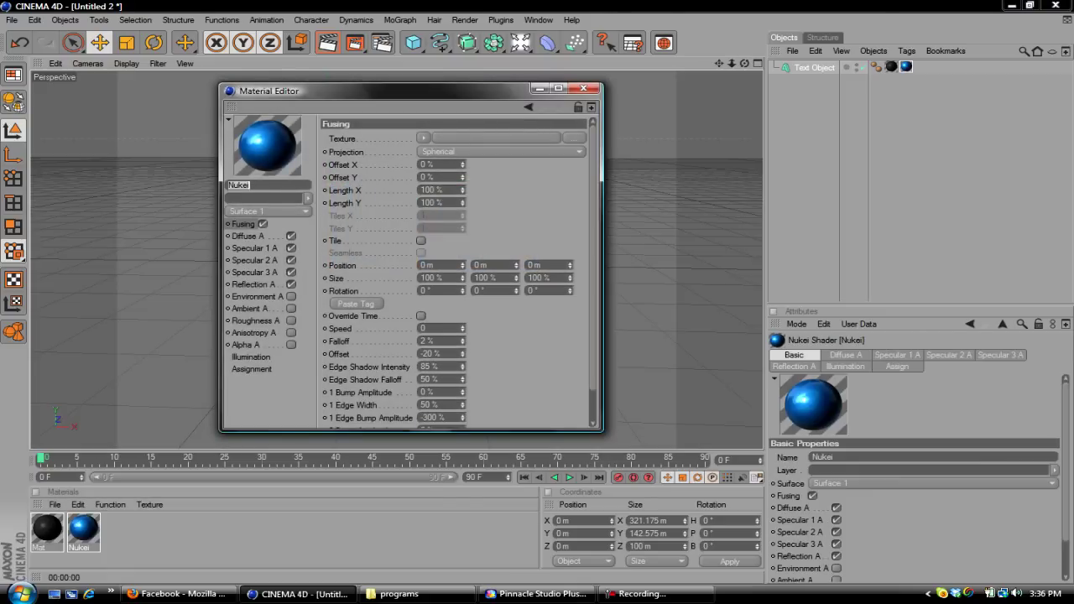
left_click(249, 237)
left_click(383, 136)
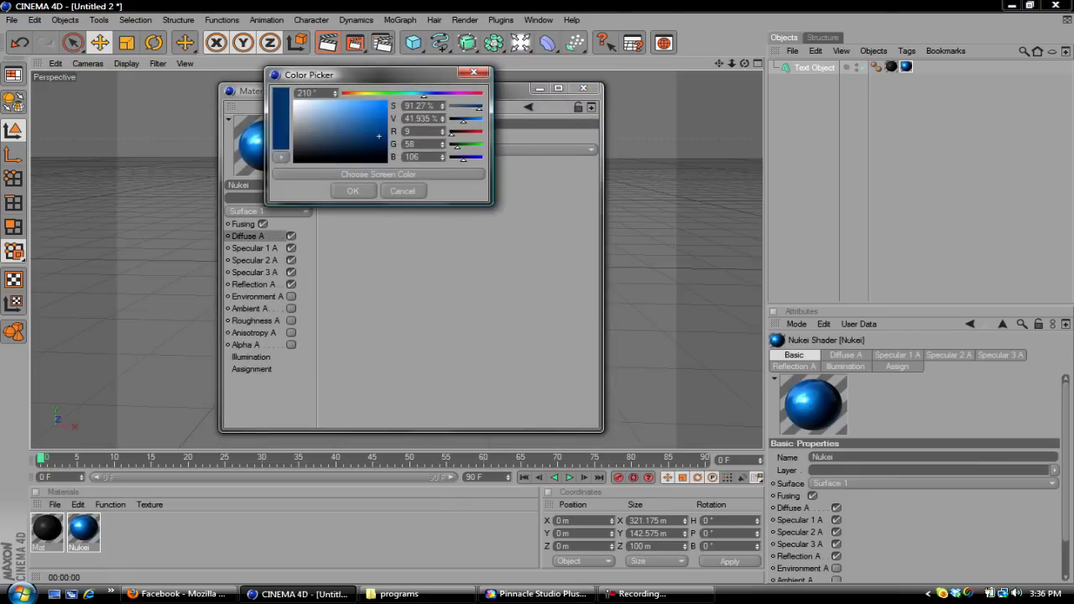
left_click_drag(424, 95, 450, 96)
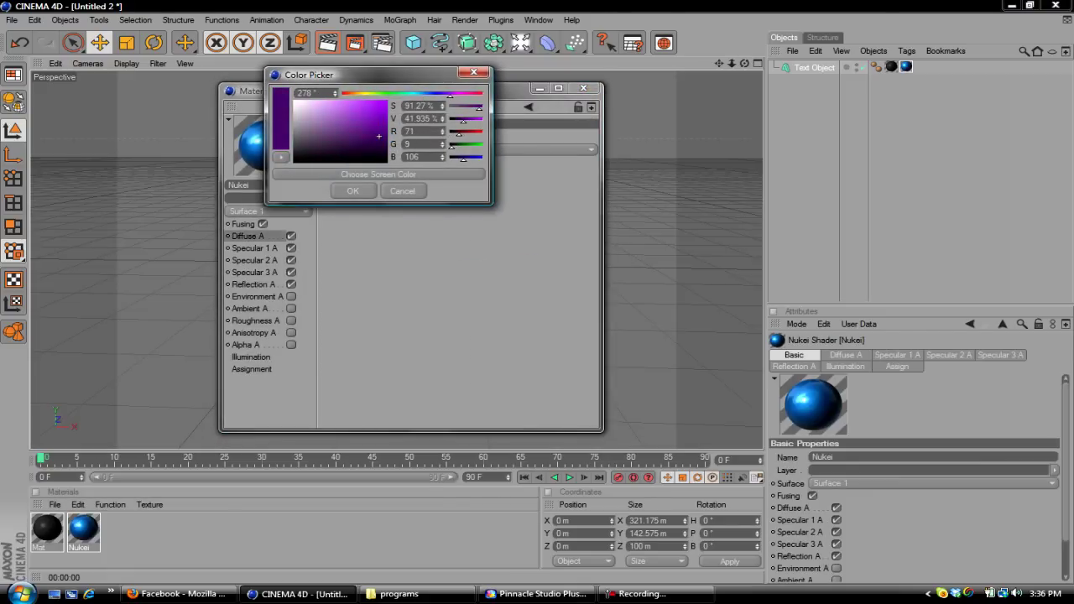
left_click(353, 190)
left_click(583, 88)
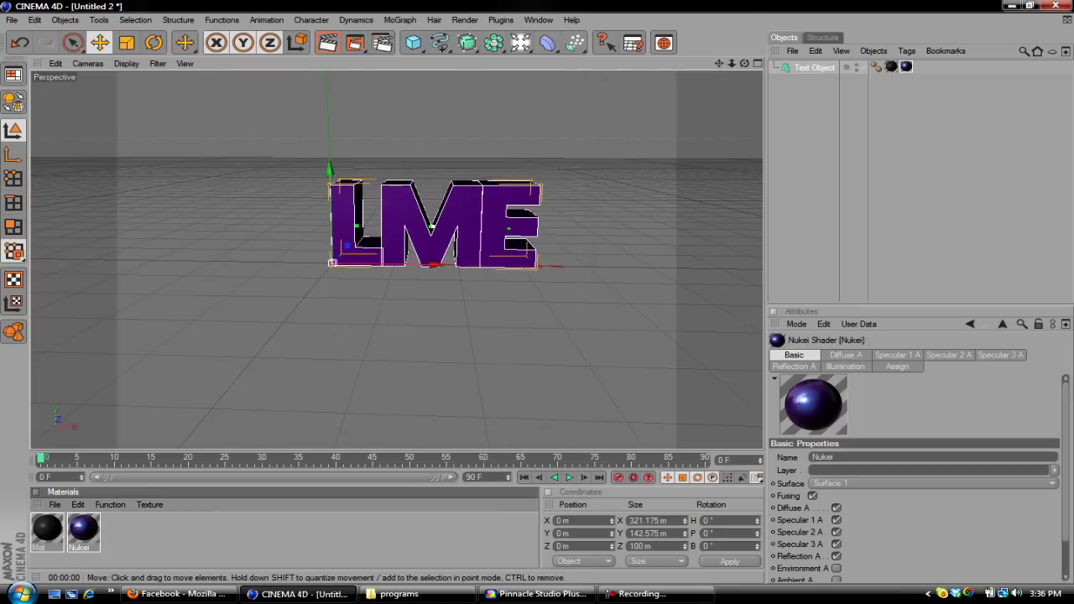
Break the text into 15 random pieces with the Thrausi plugin.
left_click(501, 19)
mouse_move(529, 69)
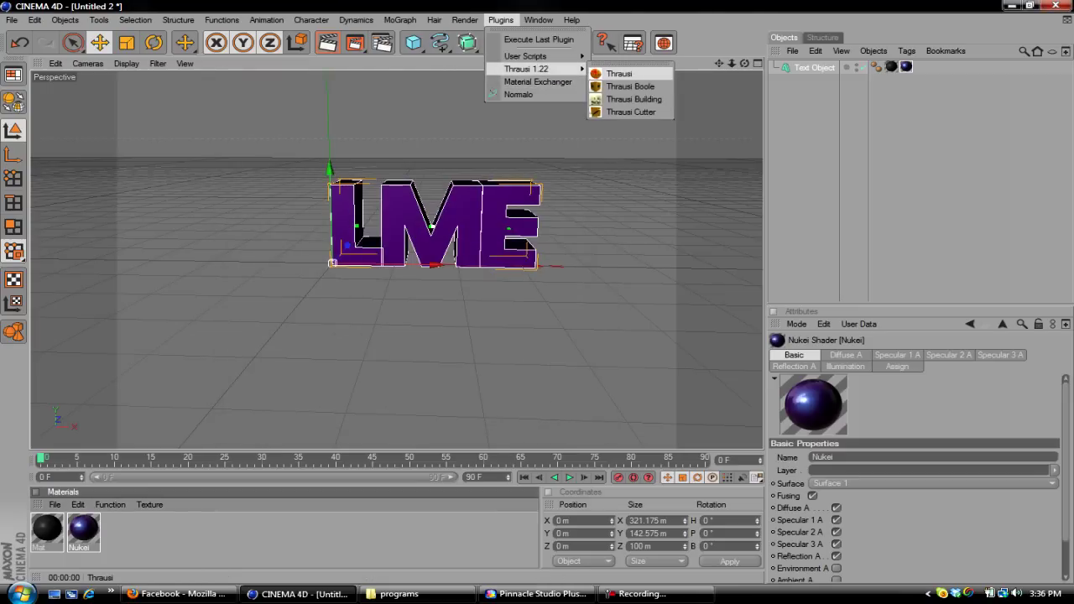
left_click(619, 74)
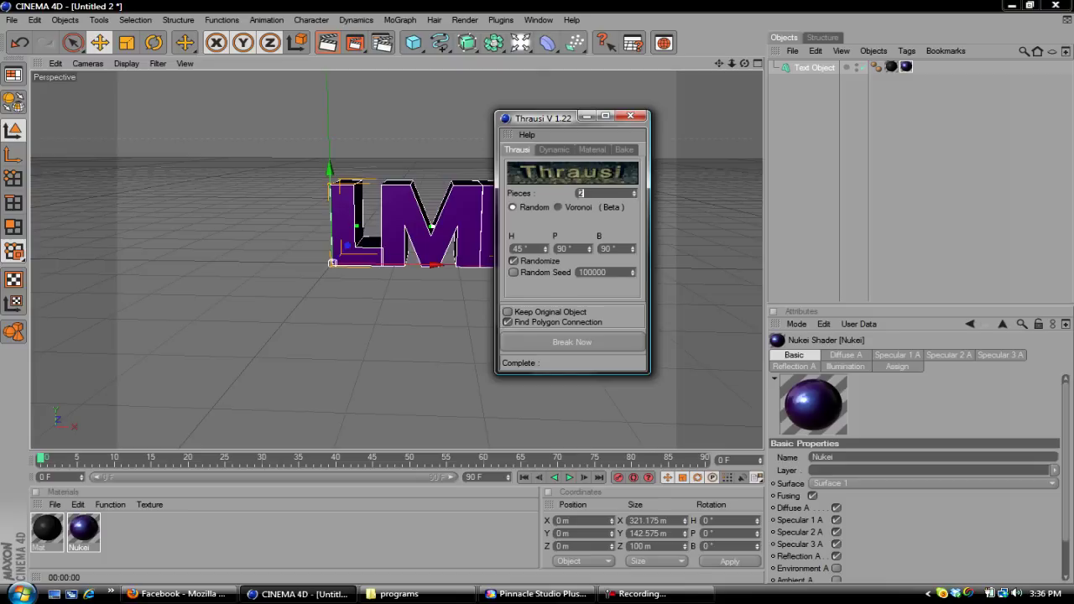
type("5")
left_click(572, 342)
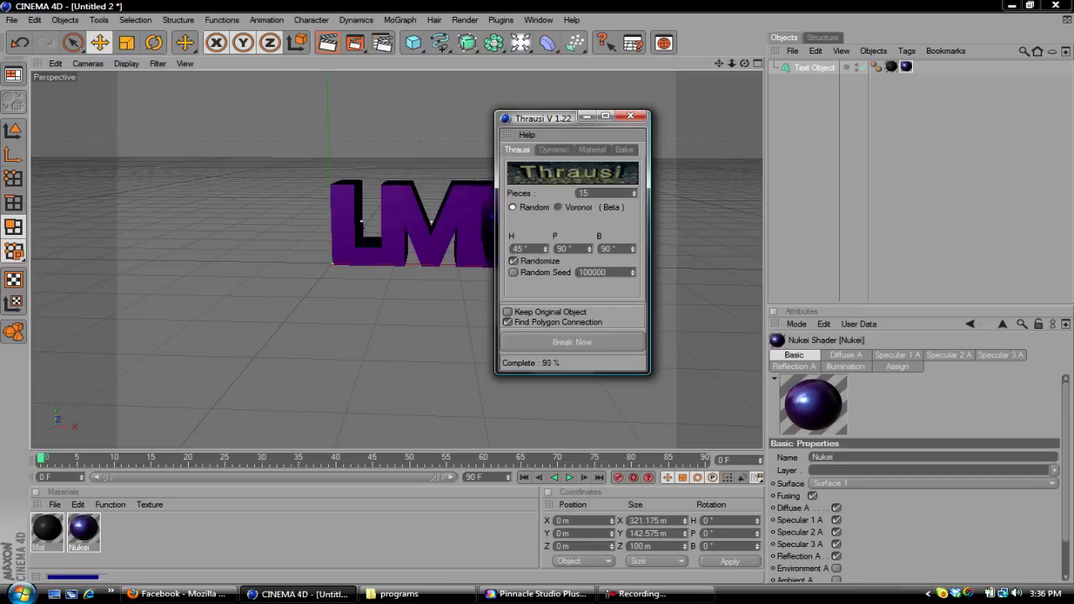
key("ctrl+r")
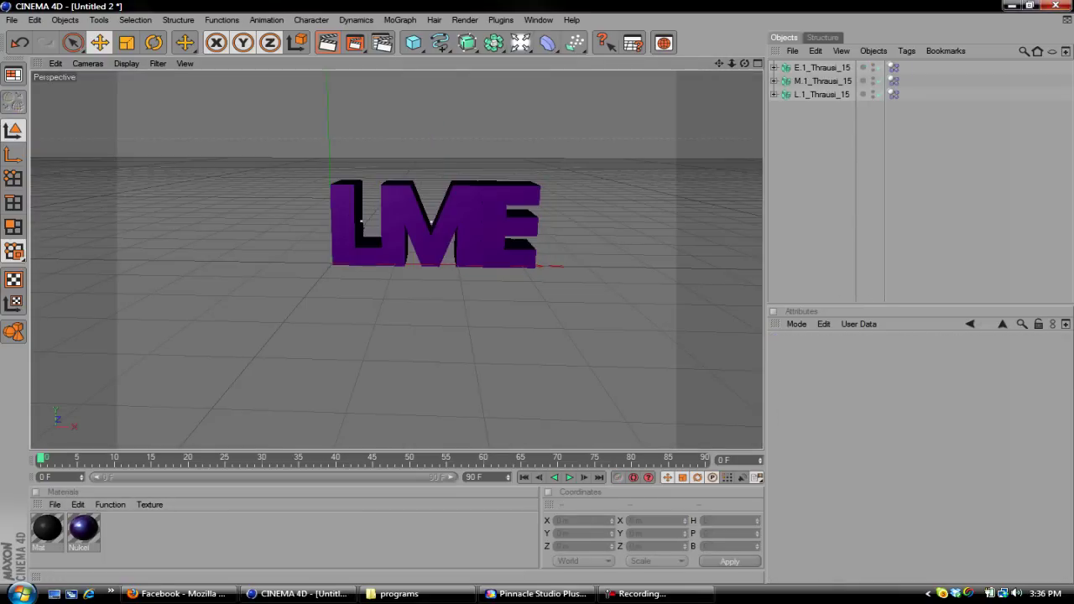
Group the three fractured letter objects under a new null object and collapse its hierarchy.
left_click(361, 221)
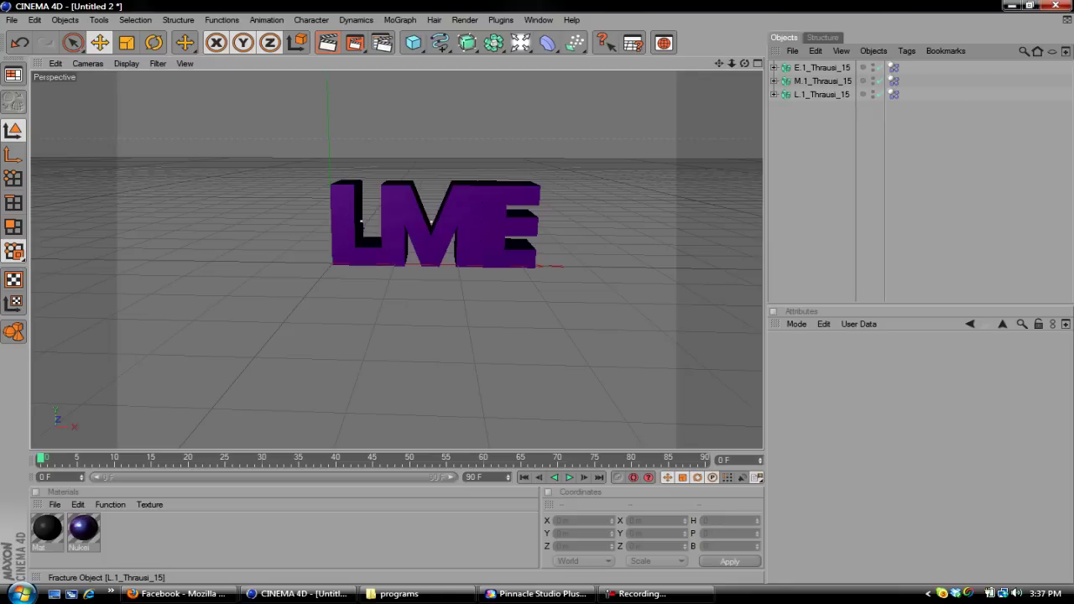
left_click(822, 82)
left_click(822, 68)
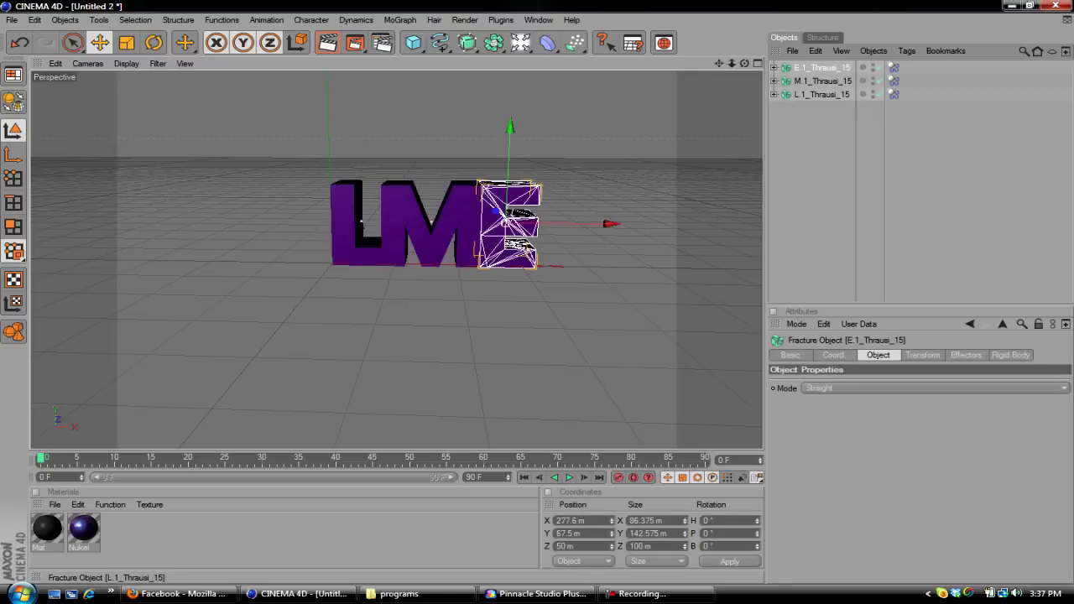
key("ctrl+a")
key("ctrl+shift+a")
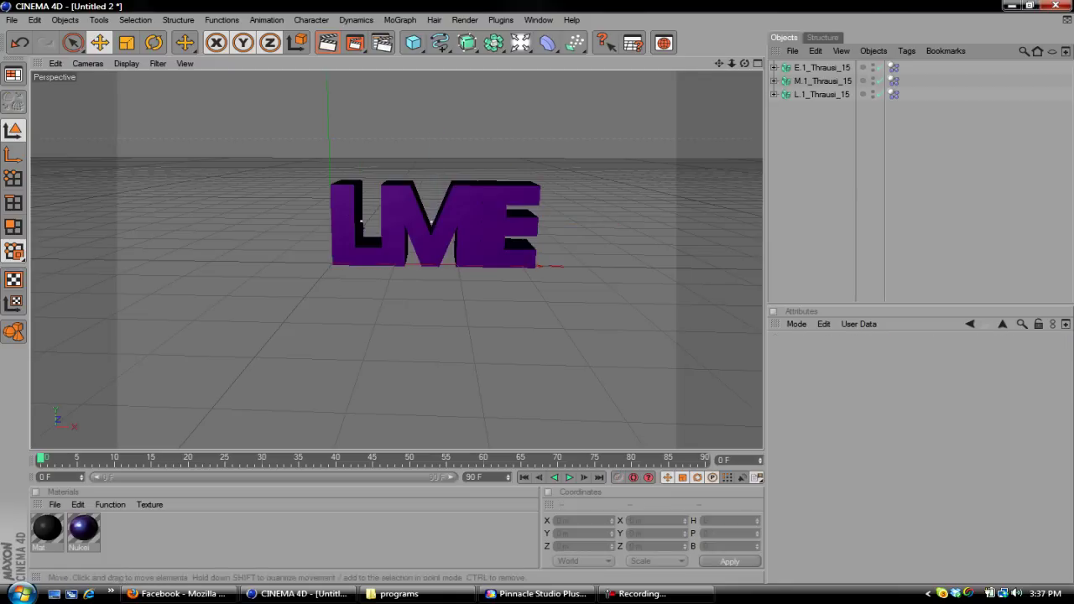
left_click_drag(493, 42, 815, 80)
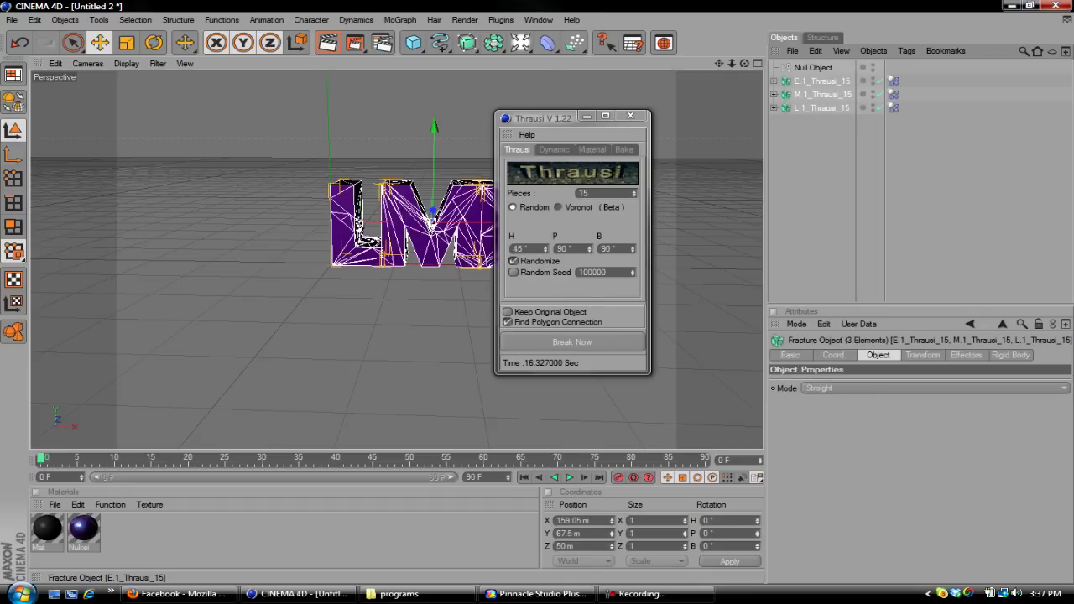
left_click(587, 116)
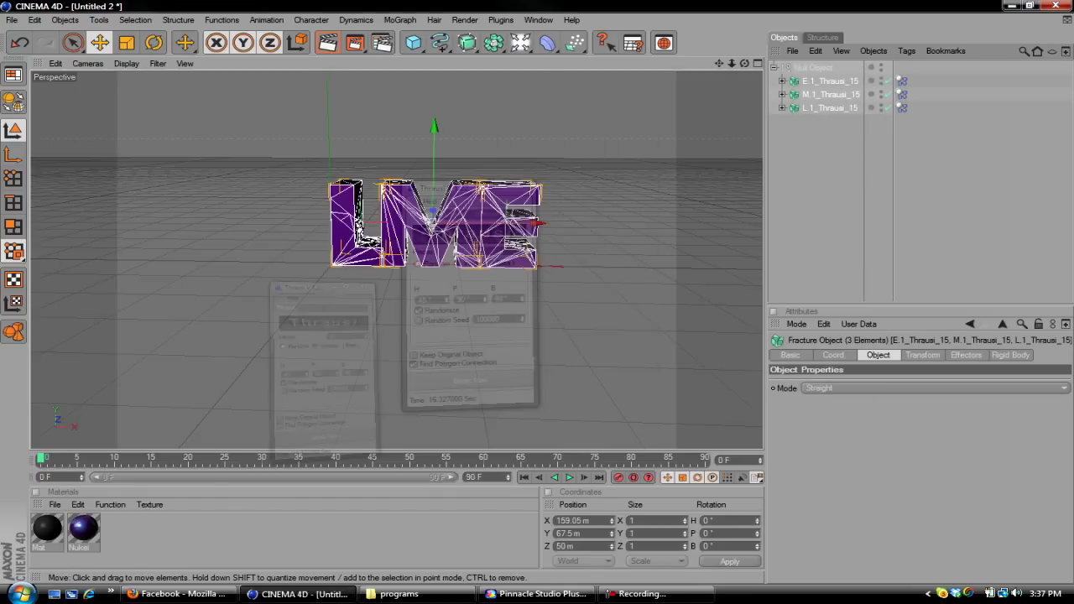
left_click(813, 68)
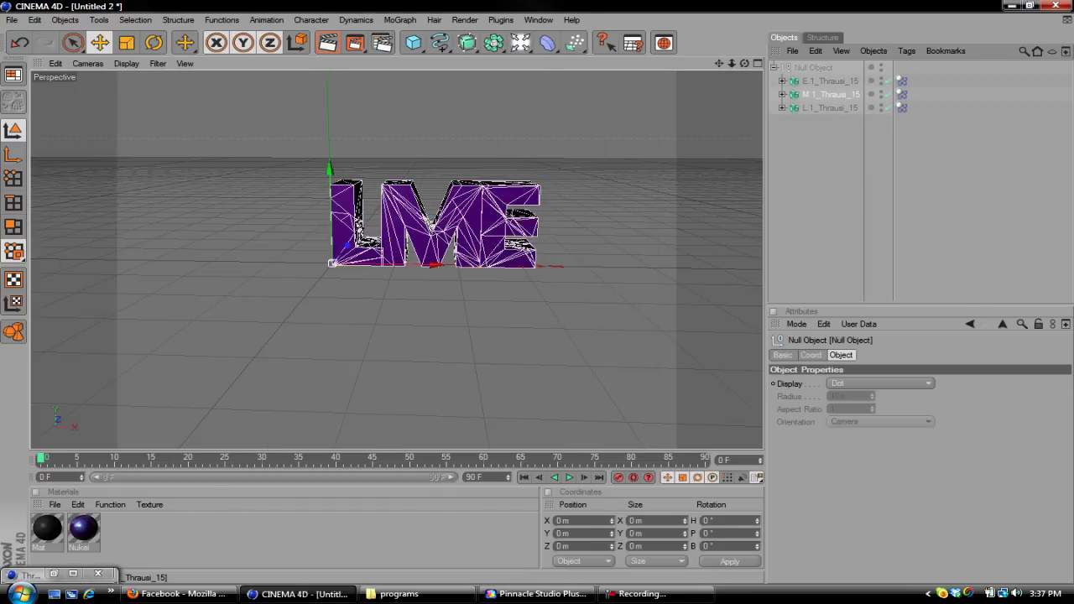
left_click(831, 95)
left_click(826, 147)
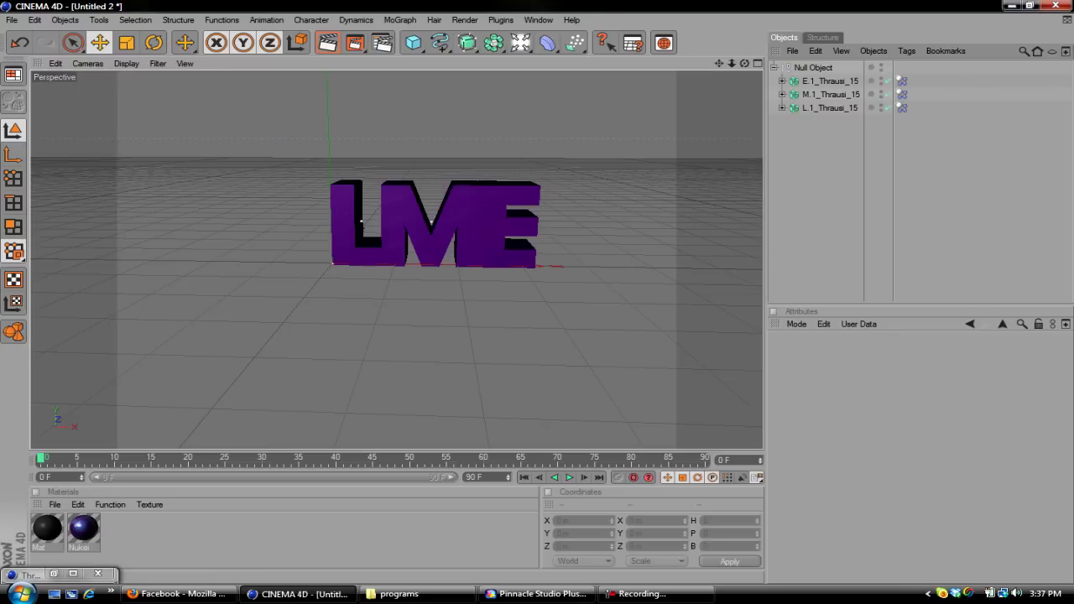
left_click(774, 68)
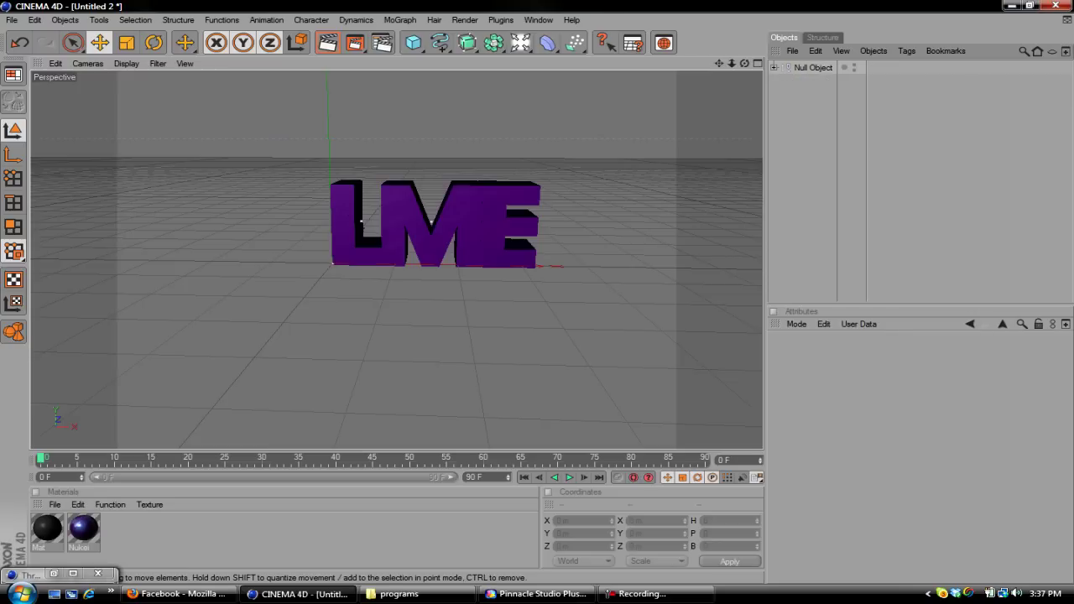
Play the animation to preview the fractured letters falling, and return to the first frame.
left_click(569, 476)
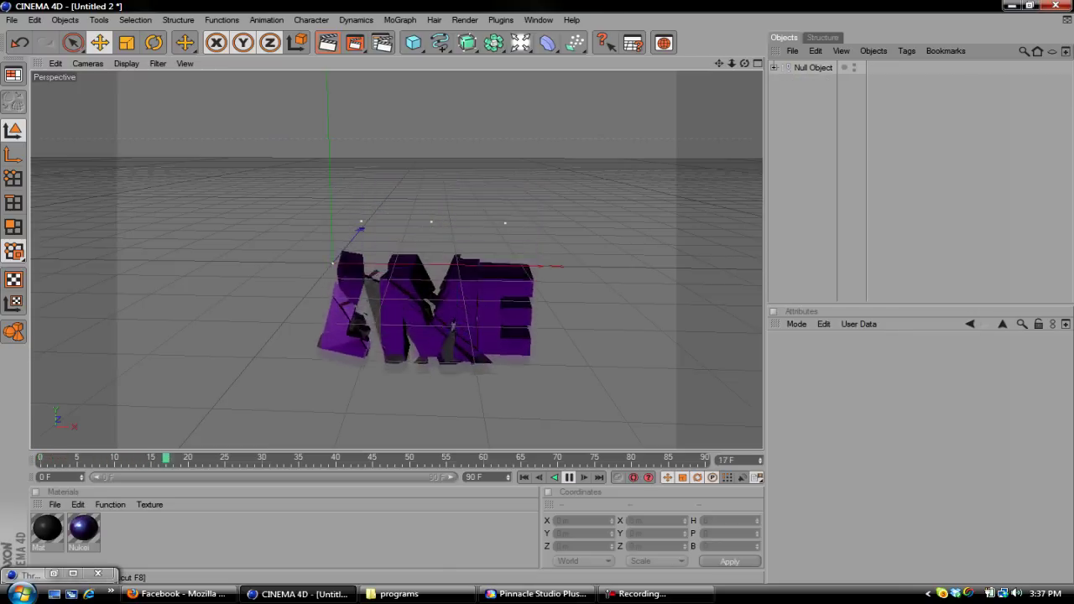
left_click(524, 477)
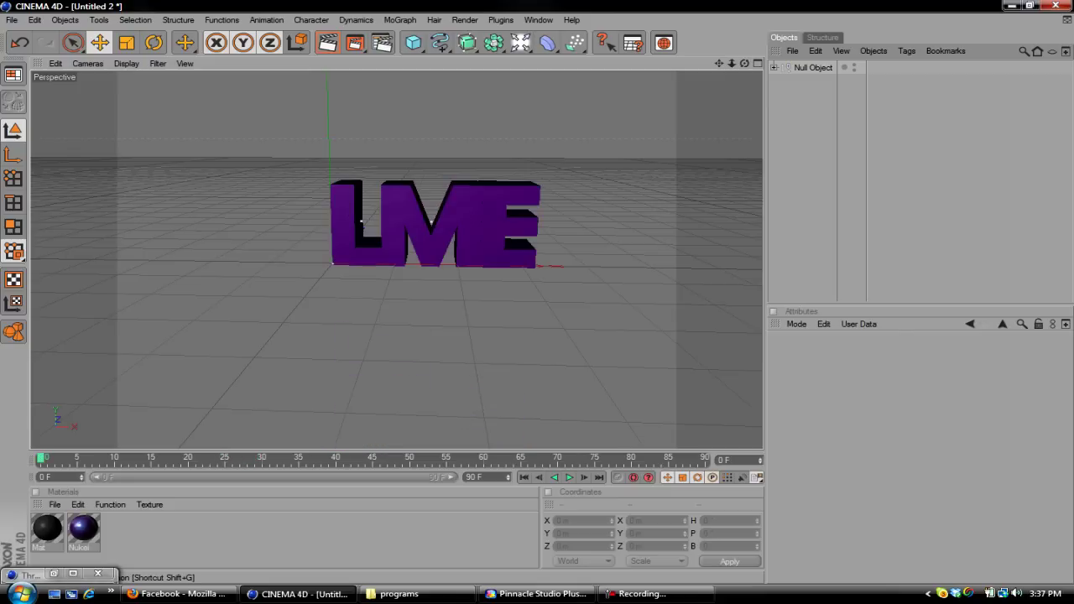
Add a floor object to the scene and assign it a MoGraph Rigid Body tag.
left_click(521, 42)
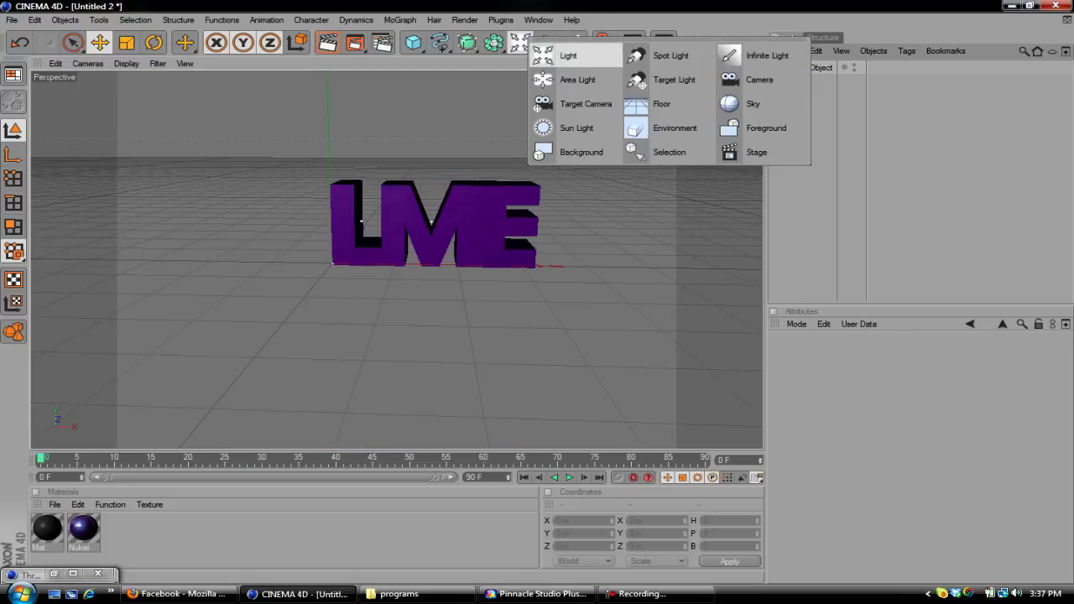
left_click(661, 103)
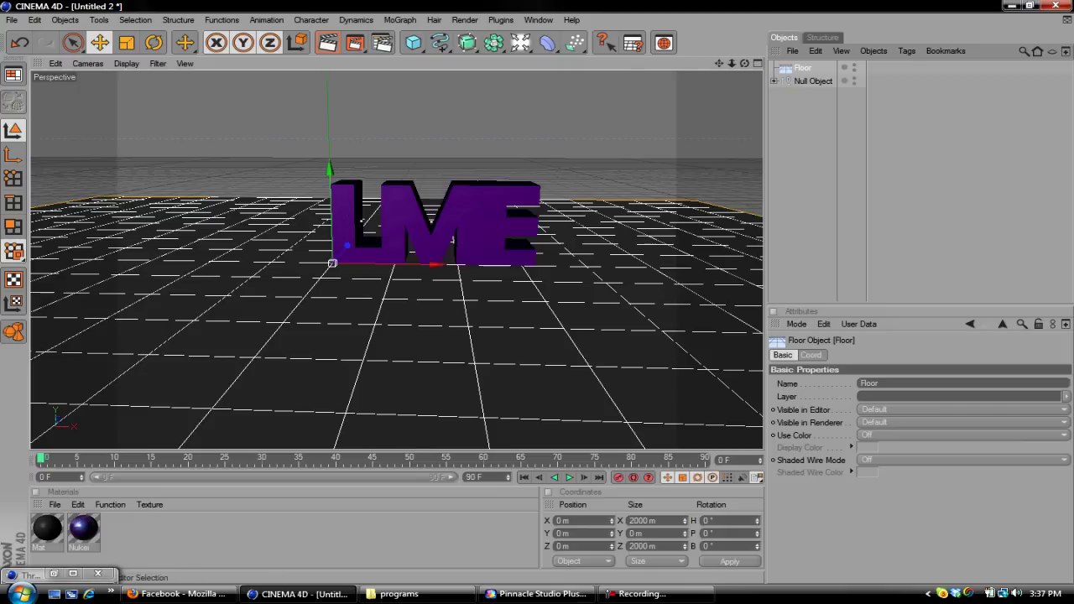
left_click(521, 42)
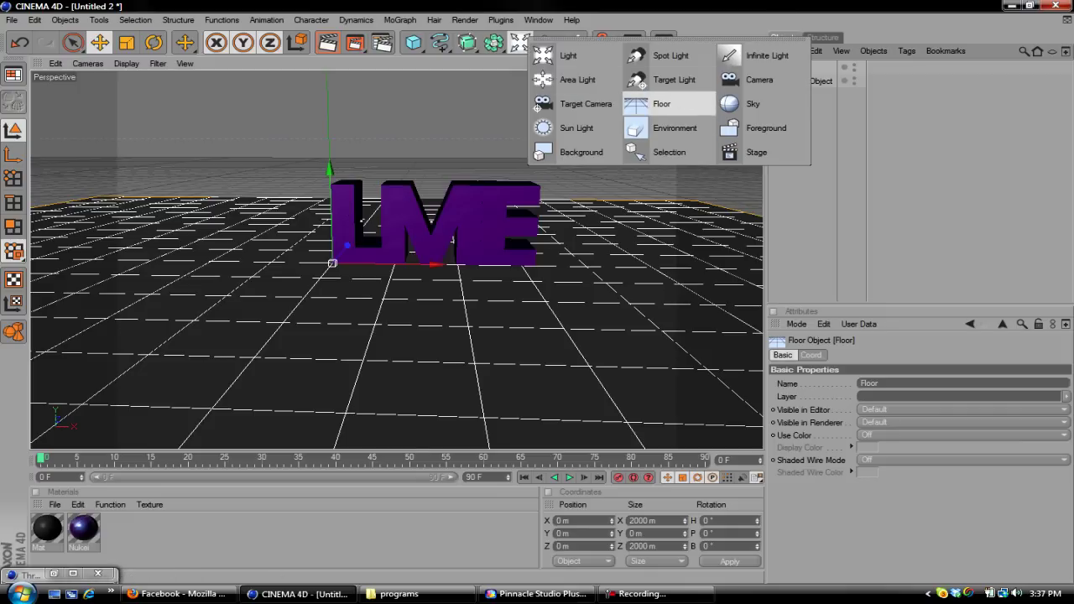
right_click(811, 67)
mouse_move(882, 96)
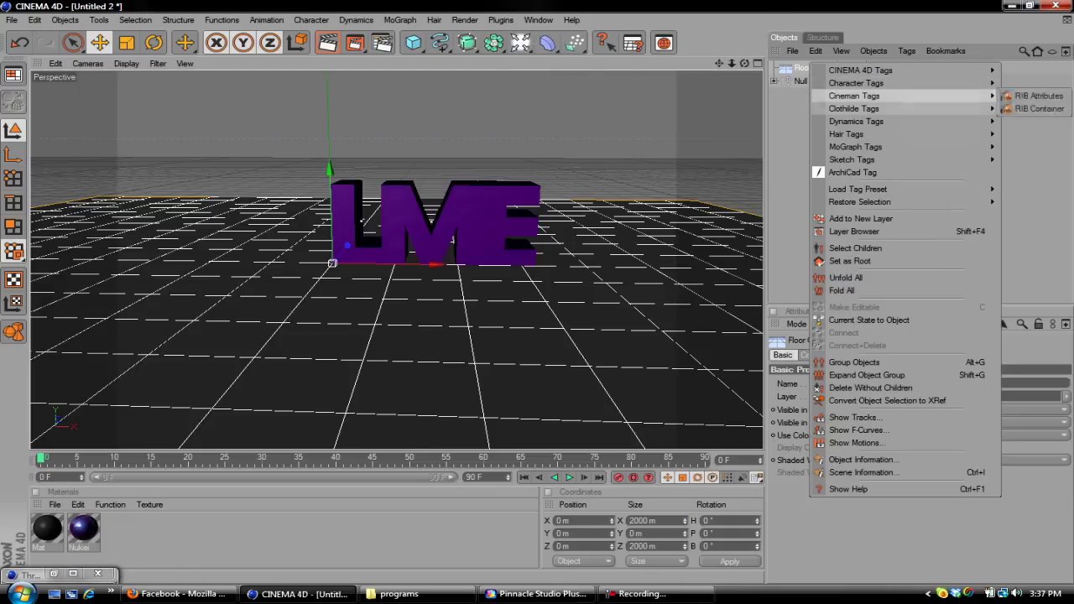
mouse_move(856, 147)
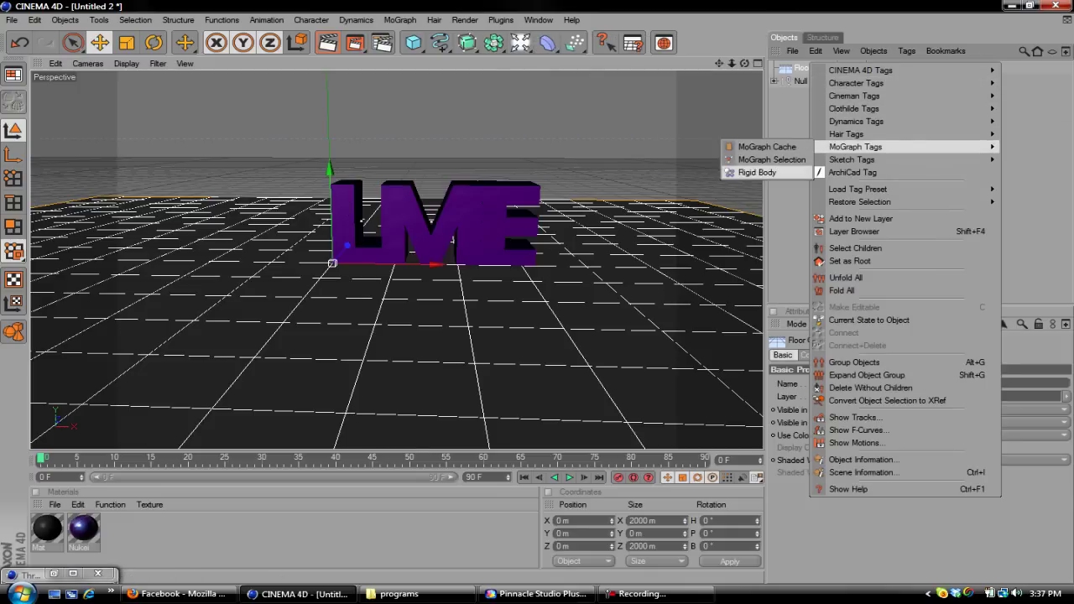
left_click(757, 172)
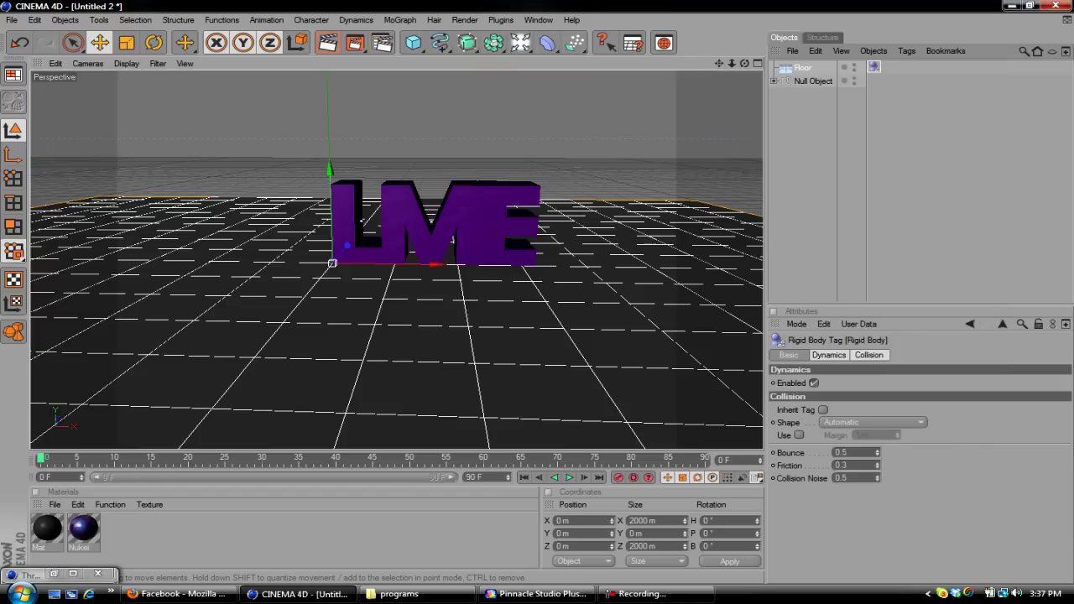
Preview the letters collapsing on the floor, and set the floor's Rigid Body bounce to 1 and friction to 0.55.
left_click(569, 477)
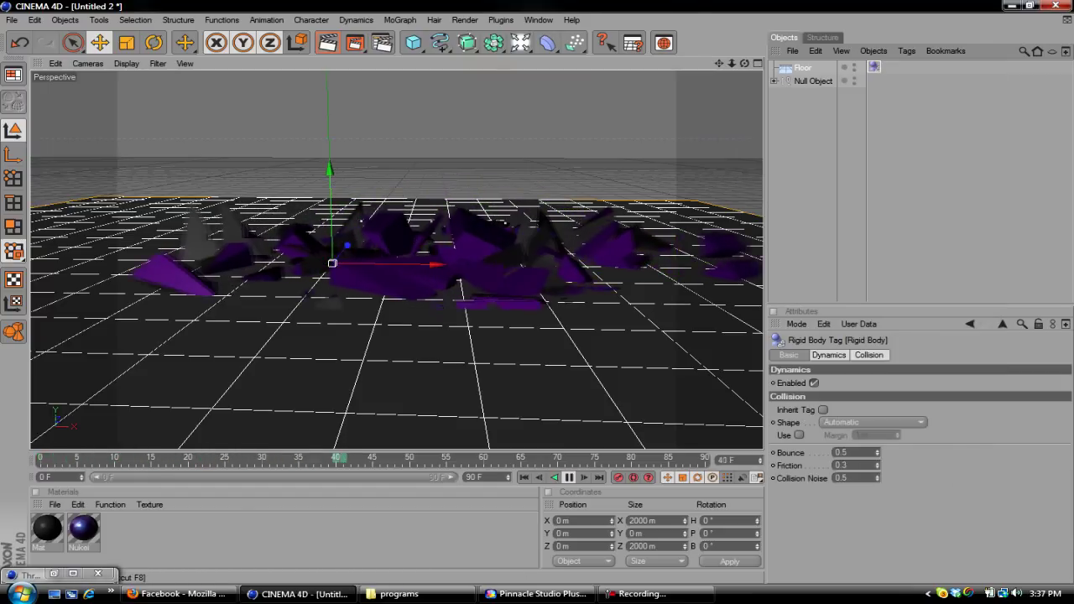
left_click(569, 477)
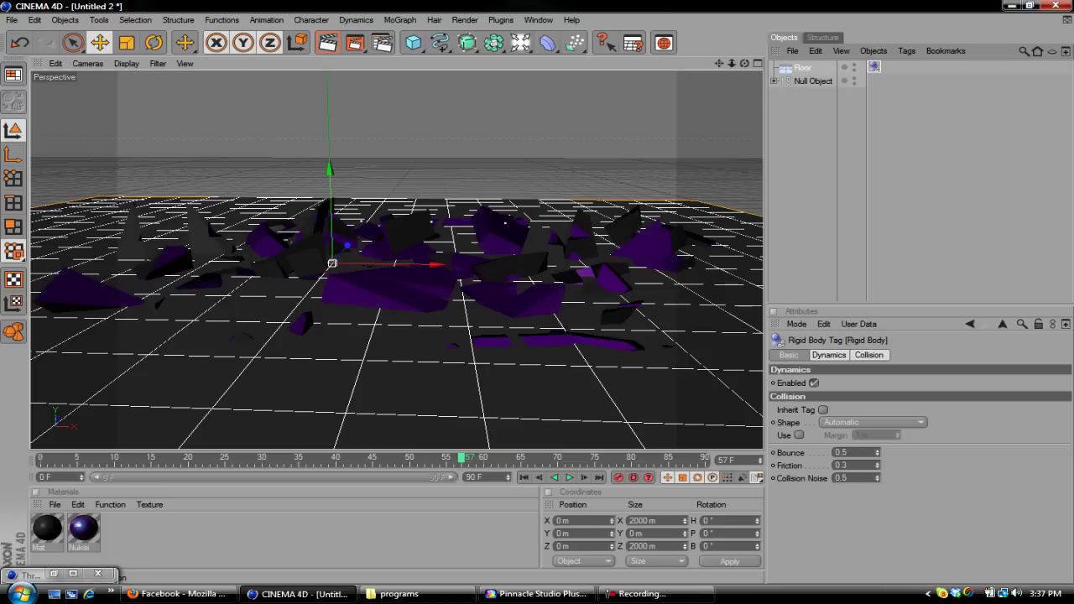
left_click(875, 67)
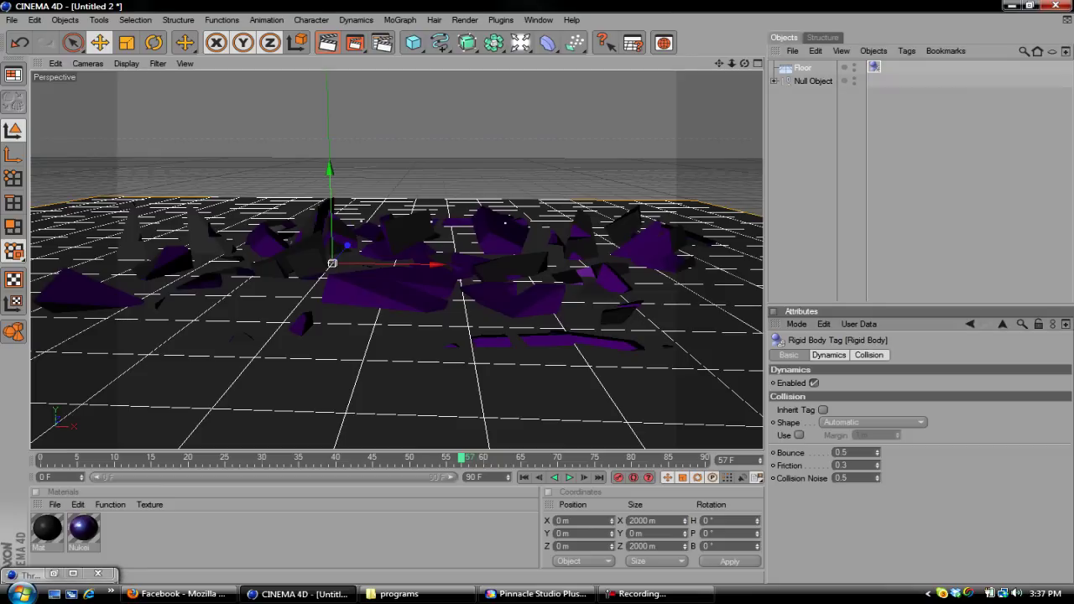
mouse_move(878, 453)
left_mouse_down()
mouse_move(878, 424)
mouse_move(877, 453)
left_mouse_up()
Replay the animation from the start to check the pieces' bounce on the floor, and return to the first frame.
left_click(523, 478)
left_click(569, 478)
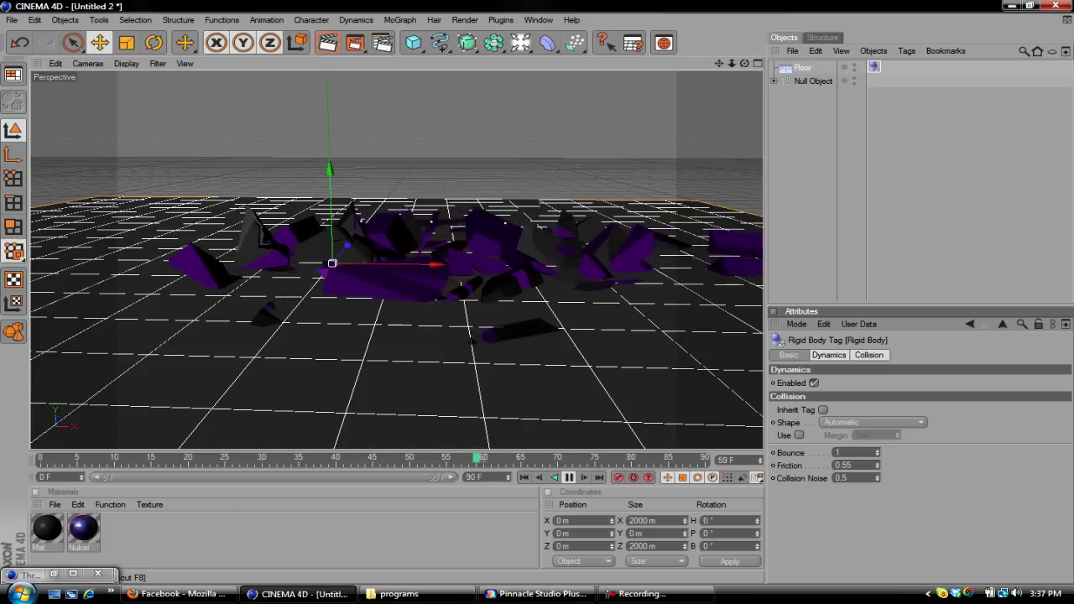
left_click(569, 477)
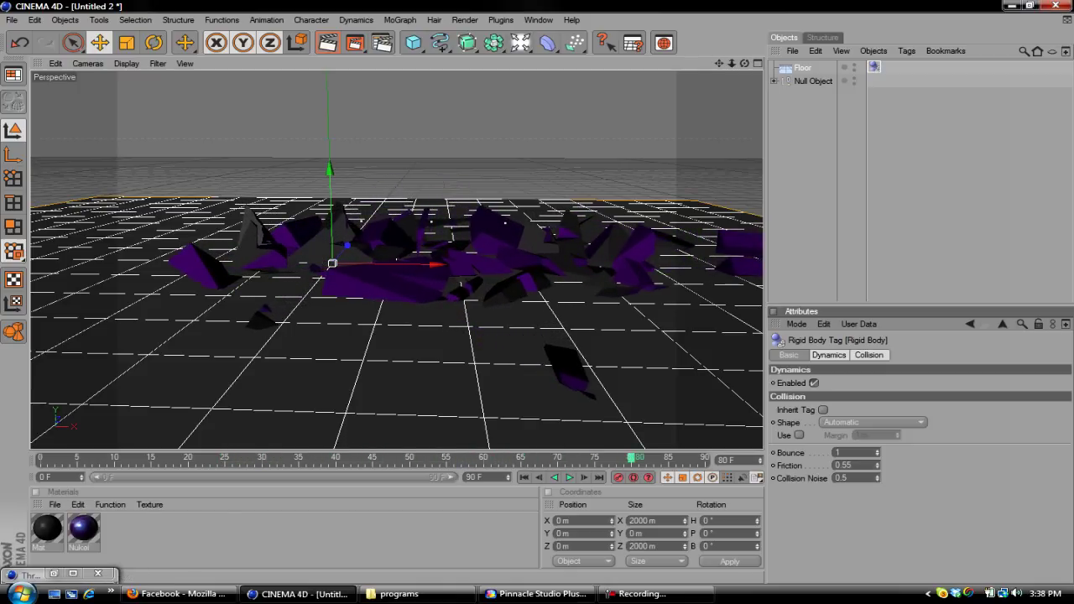
left_click(524, 478)
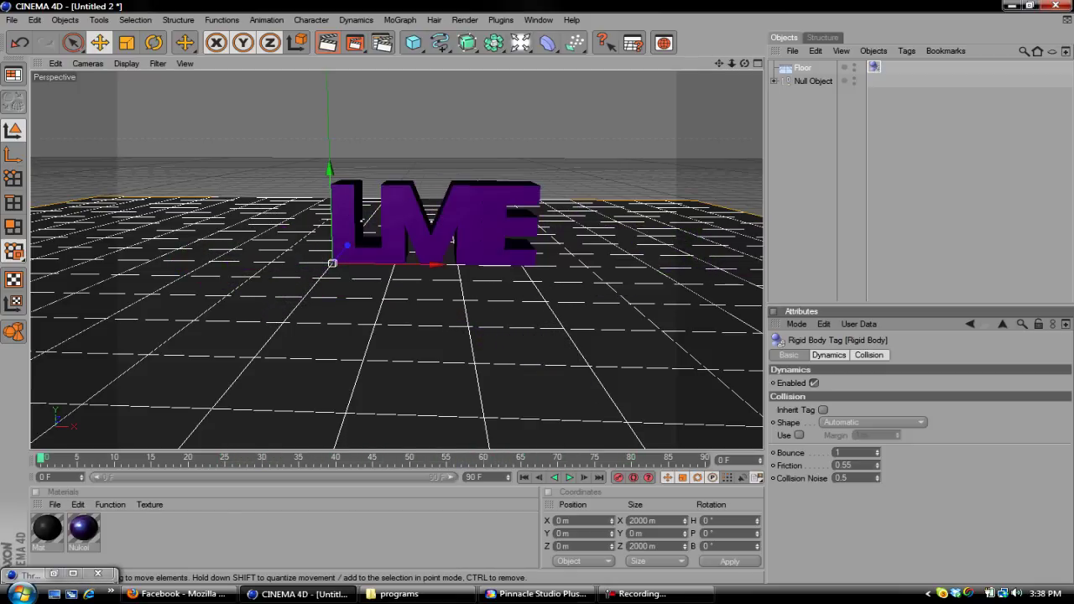
left_click(569, 478)
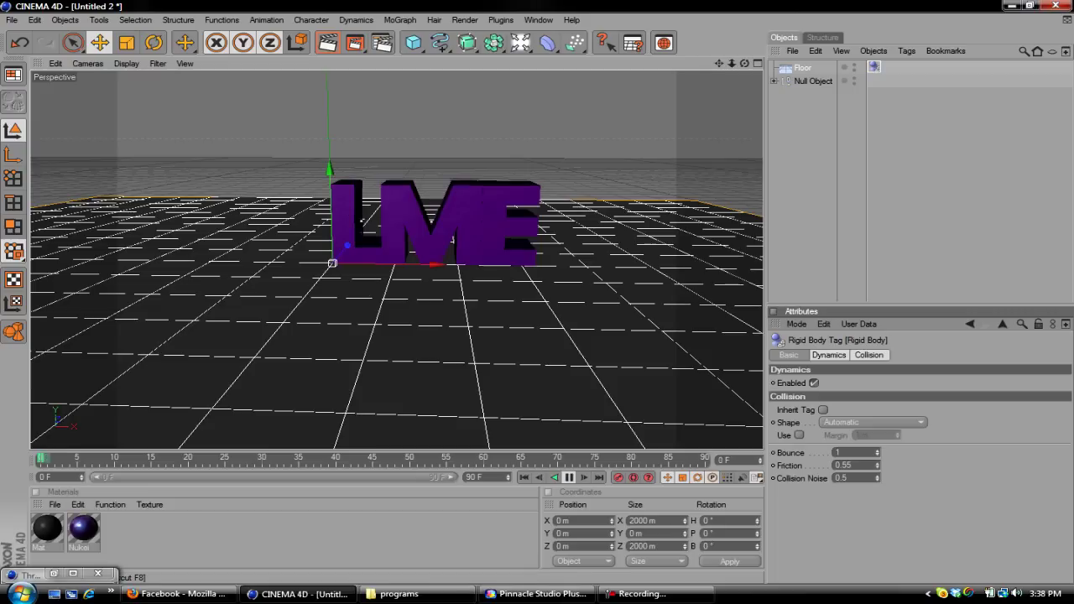
left_click(569, 478)
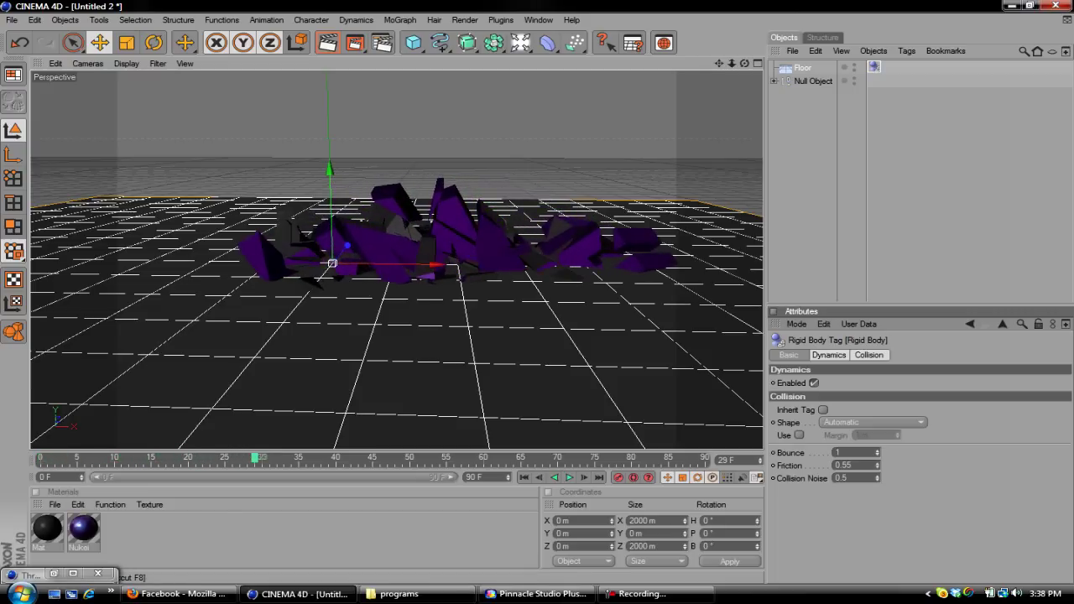
left_click(524, 477)
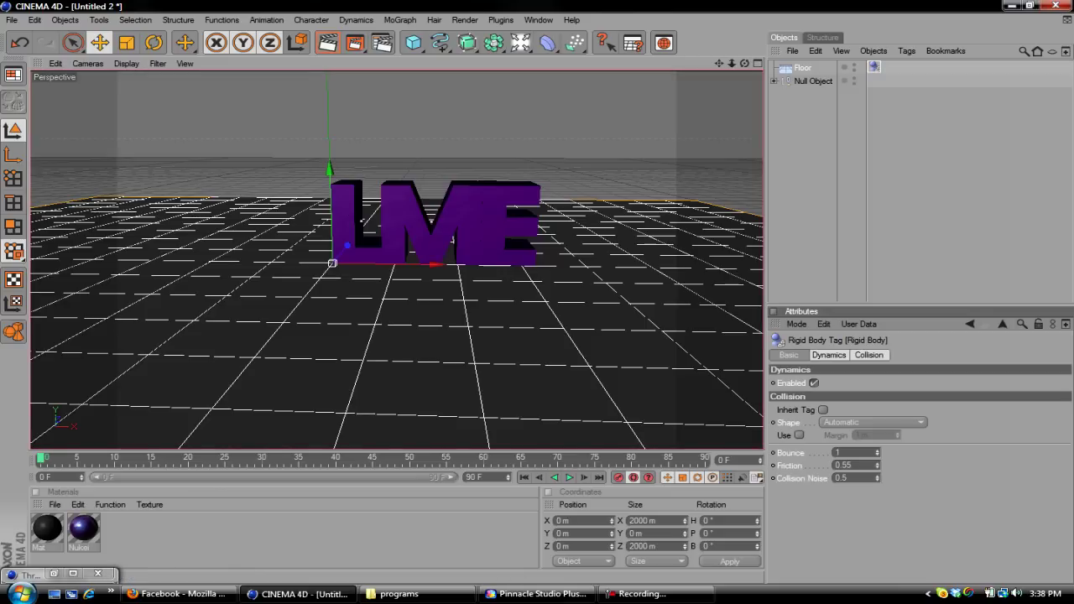
Keyframe the Enabled option of the three letters' Rigid Body tags off at frame 0 and on at frame 50.
left_click(773, 81)
left_click_drag(900, 141, 900, 89)
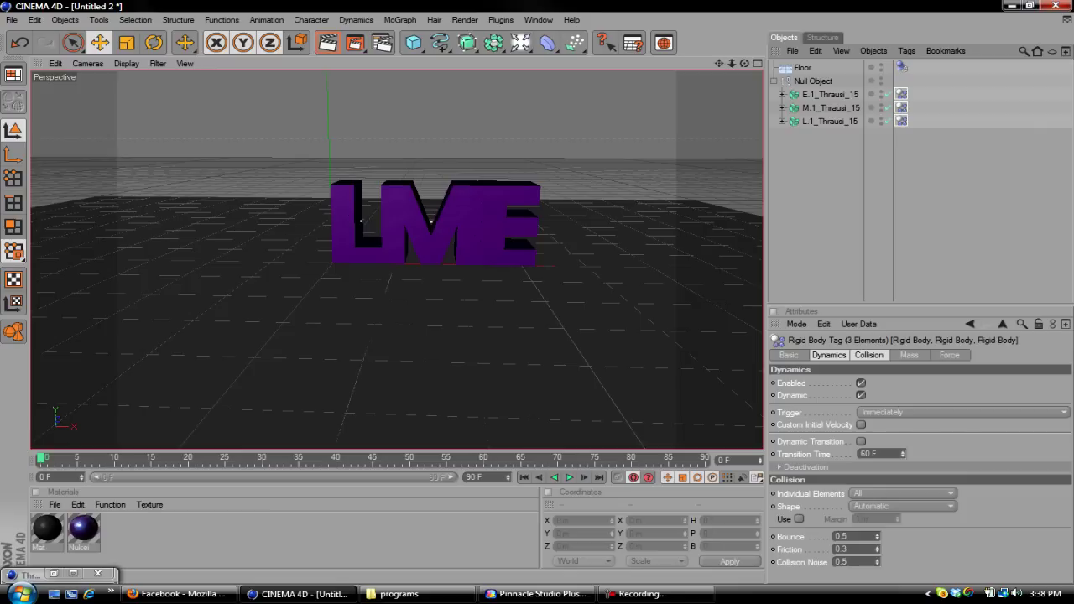
left_click(861, 383)
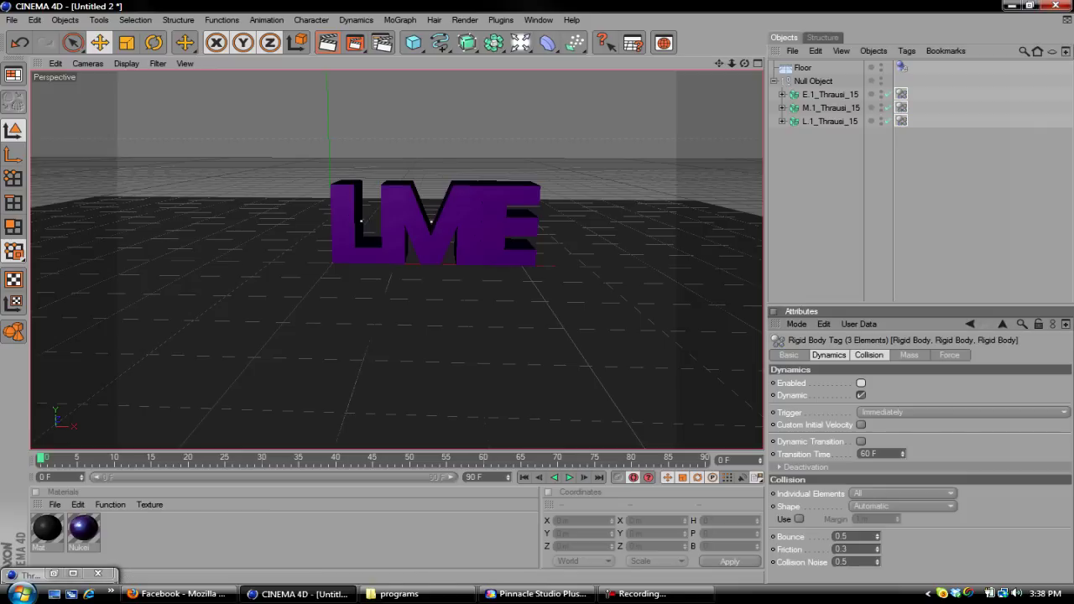
left_click(410, 458)
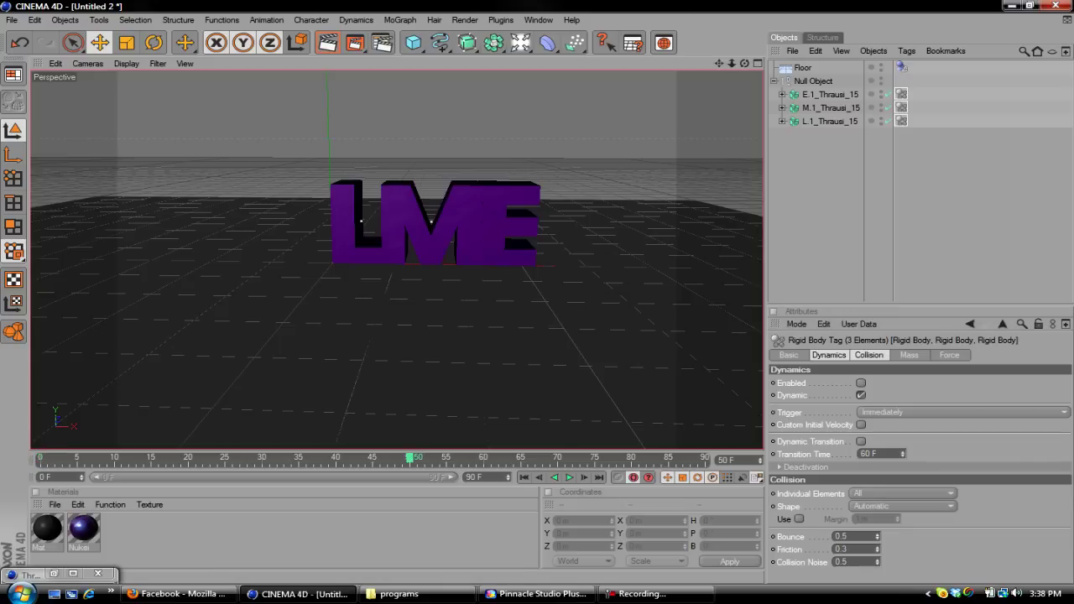
left_click(861, 384)
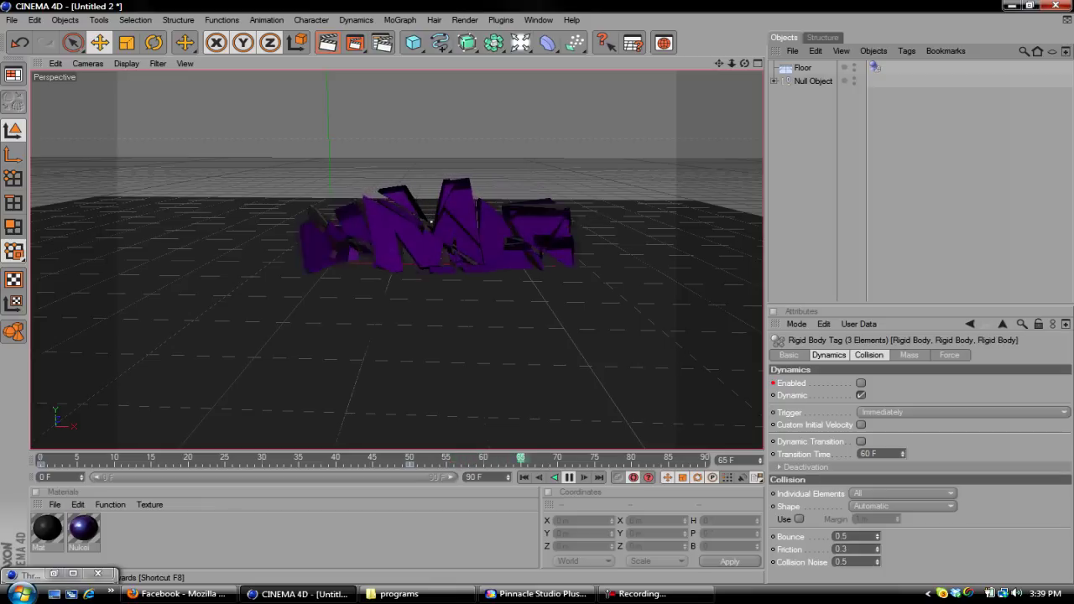
Stop the delayed-collapse preview, return to the first frame and render the active view.
left_click(570, 477)
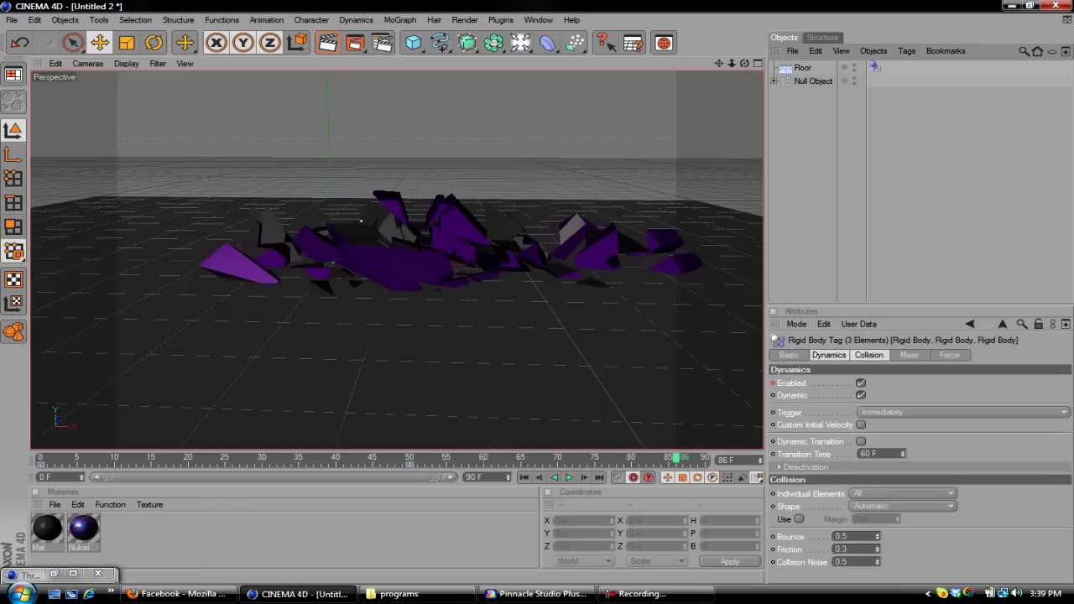
left_click(525, 478)
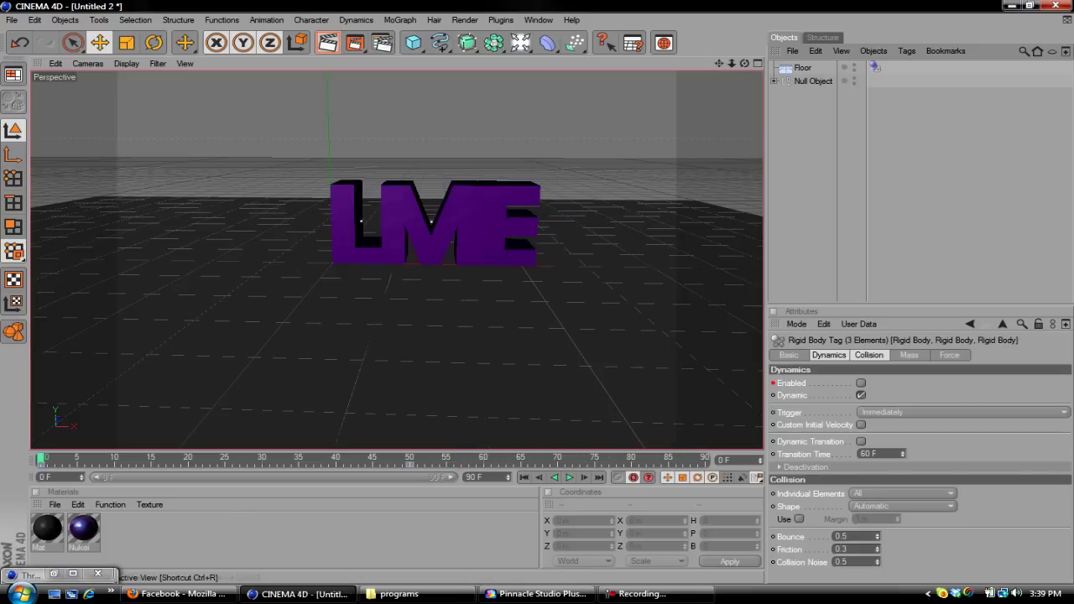
left_click(328, 42)
key("ctrl+r")
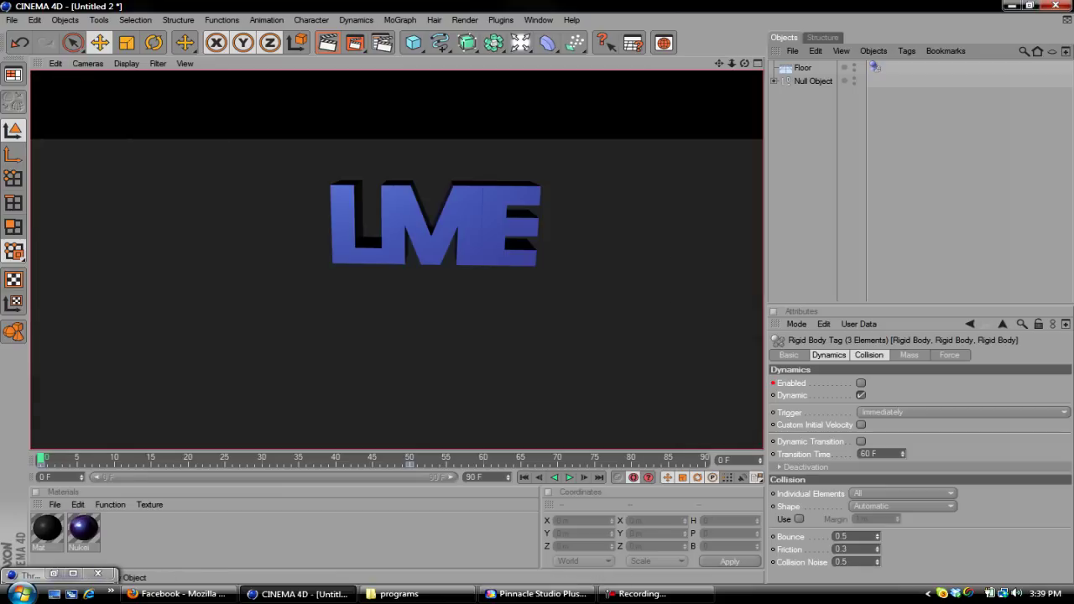
Add an omni light above the letters at about X 350, Y 252, Z -138 m, and test-render the view.
left_click(520, 42)
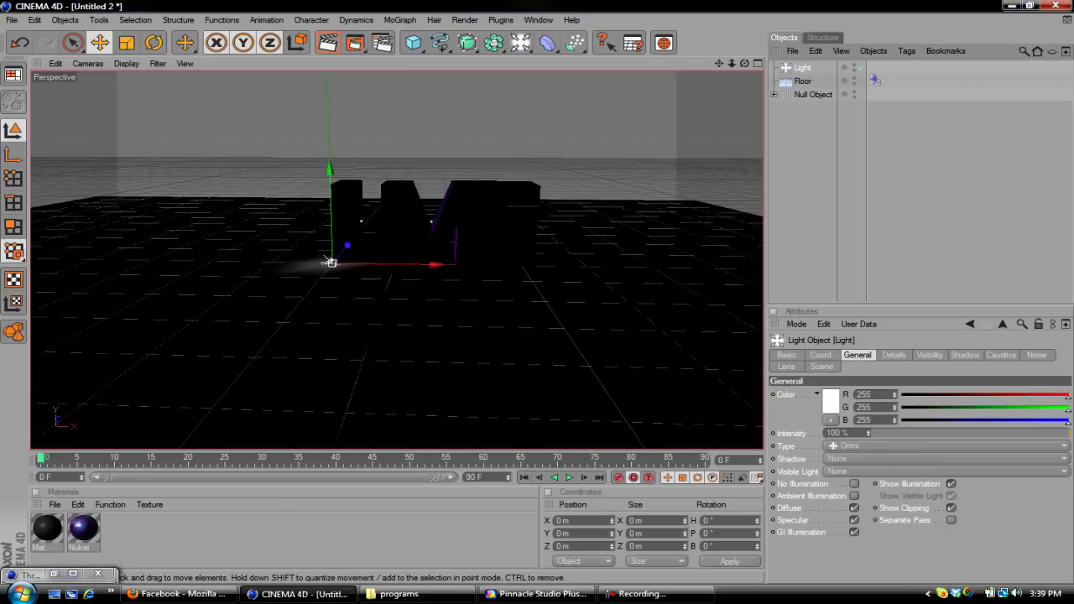
left_click_drag(330, 262, 591, 112)
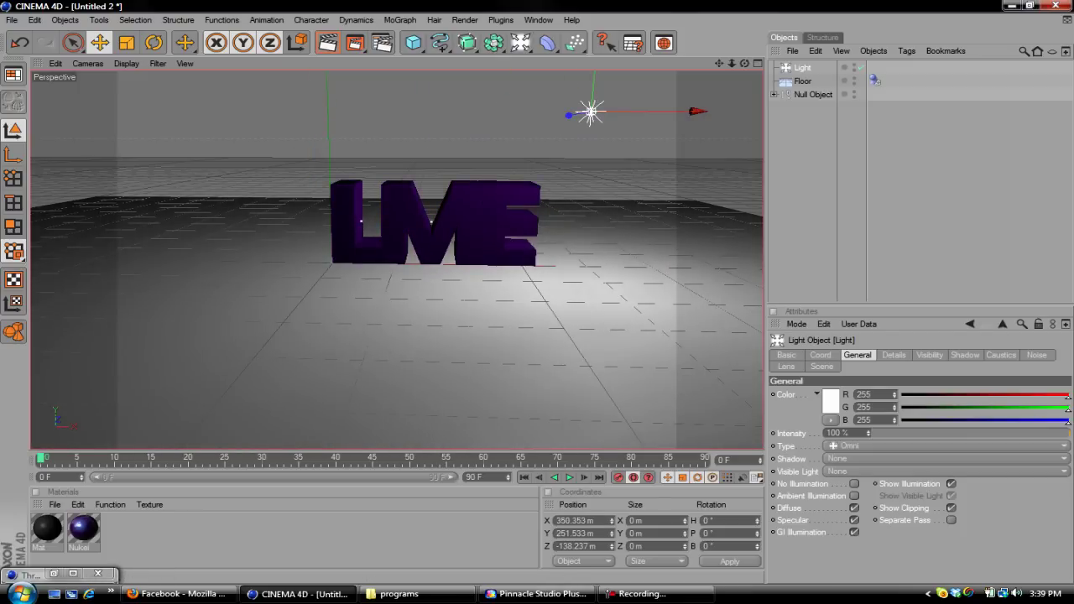
left_click(327, 42)
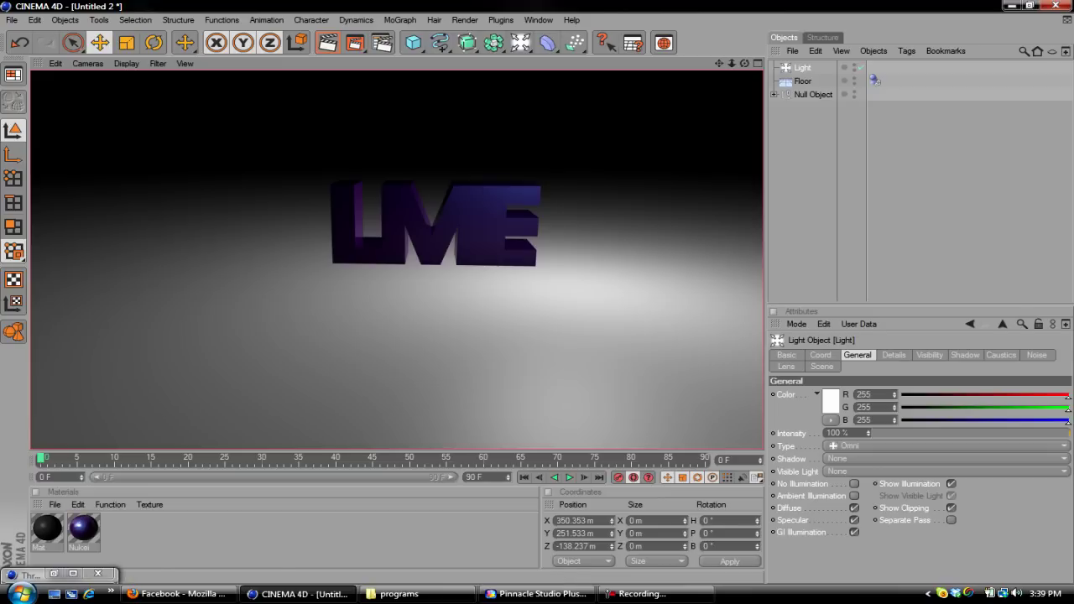
Set the light's shadow type to Shadow Maps (Soft) and test-render the view.
left_click(873, 459)
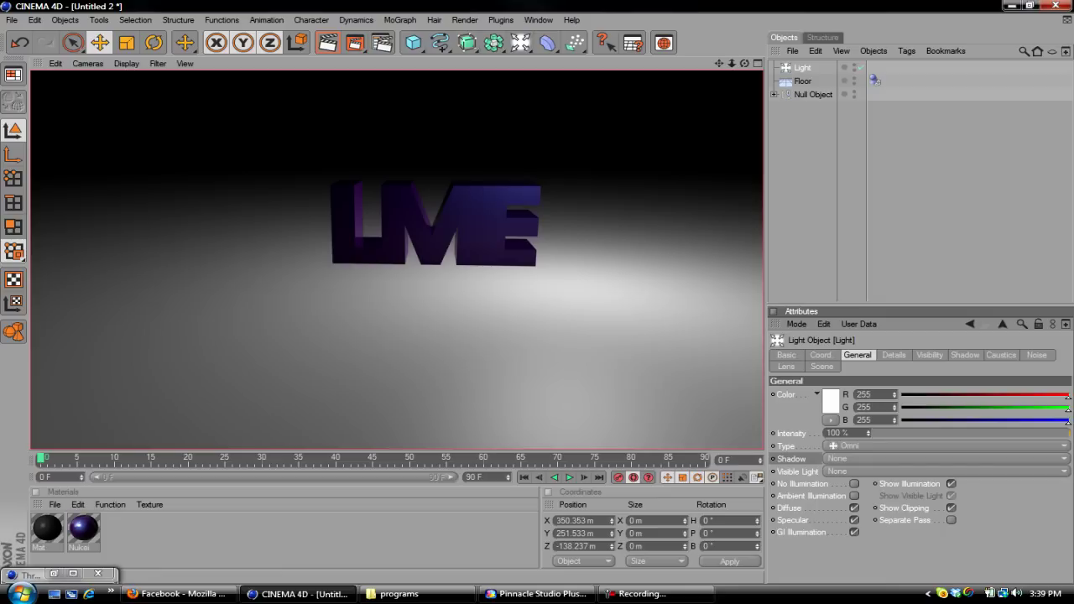
left_click(872, 459)
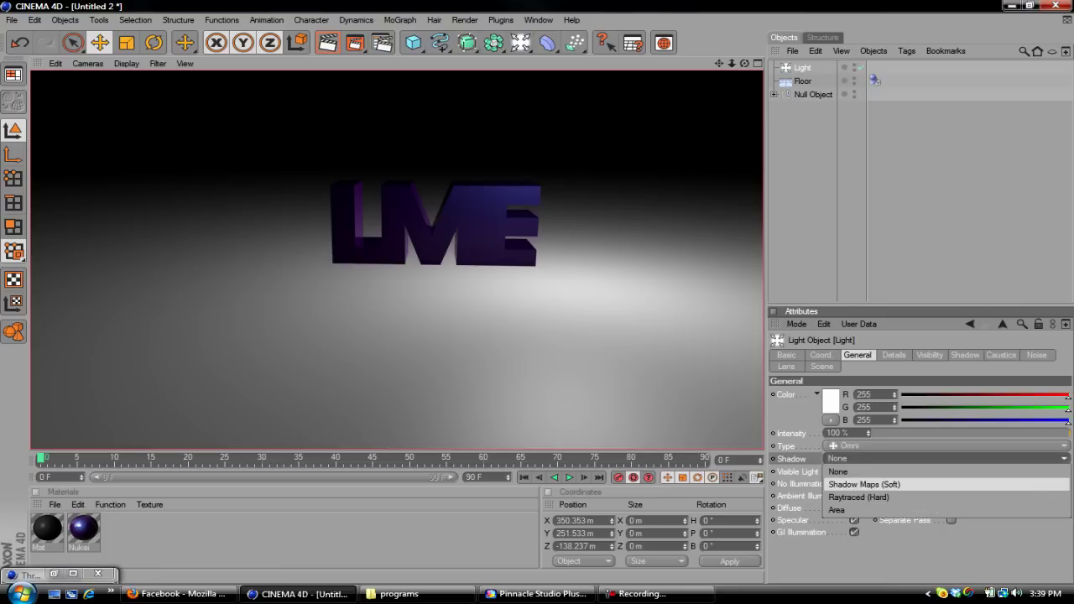
left_click(864, 485)
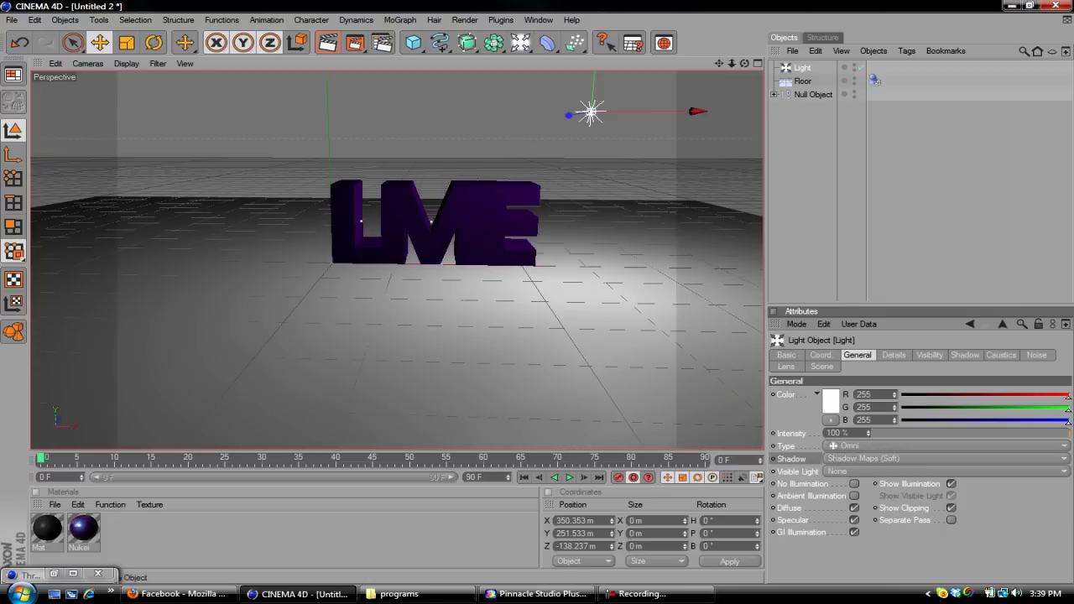
left_click(327, 42)
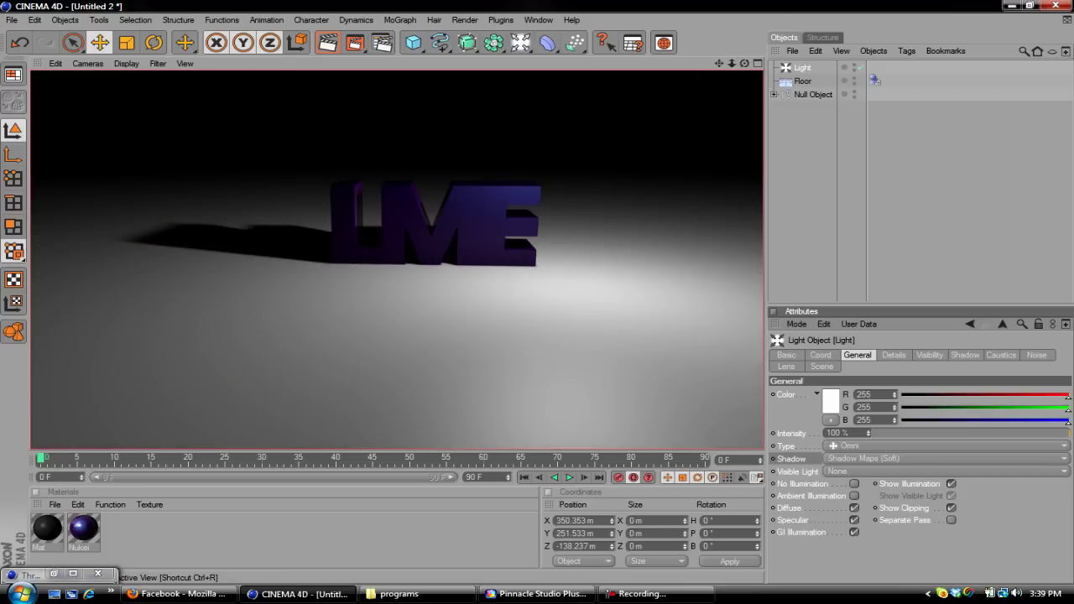
Reduce the light's shadow density to 29%.
left_click(930, 355)
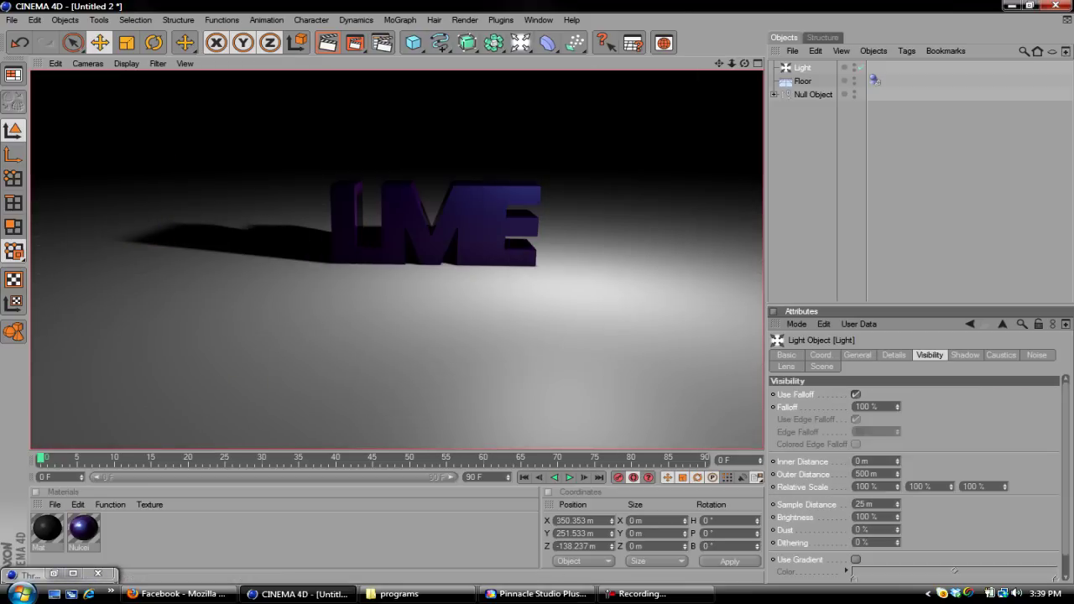
left_click(965, 355)
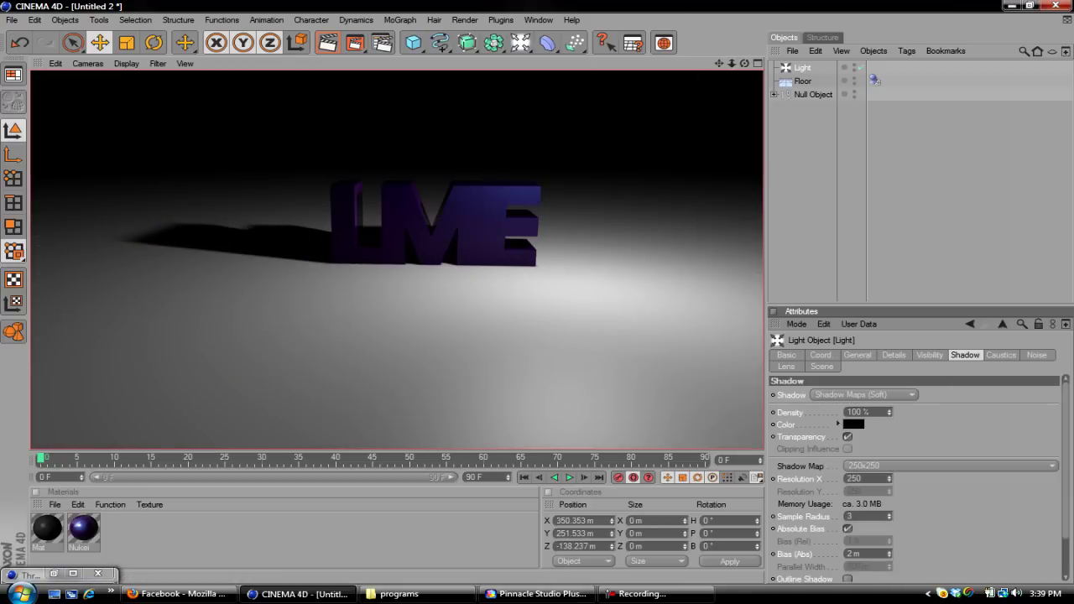
left_click_drag(889, 412, 889, 428)
Test-render the softened shadow, and play the animation to frame 87 to render the shattered pieces.
left_click(328, 43)
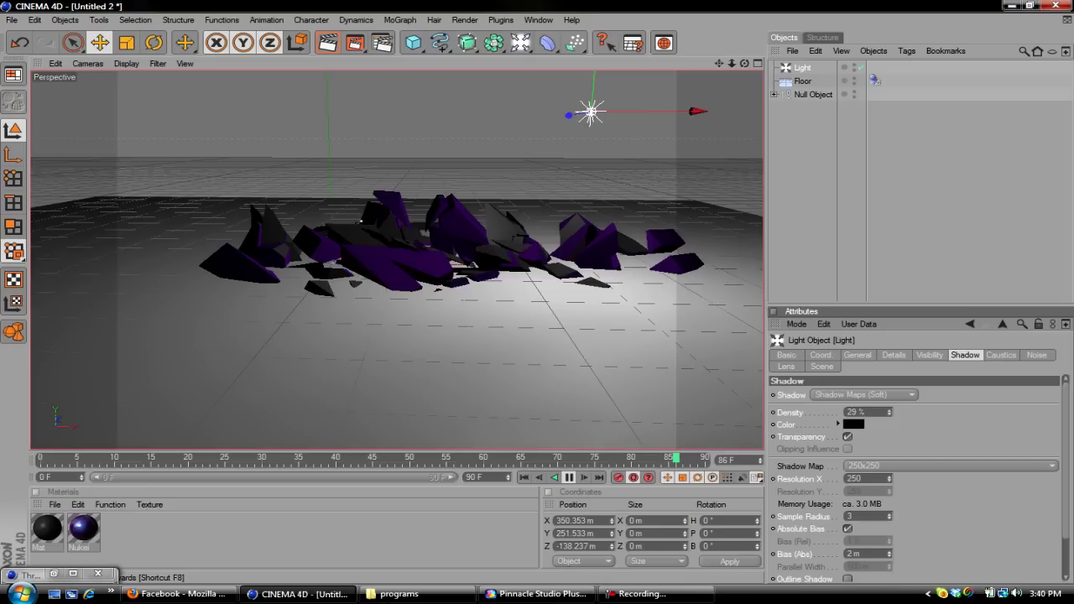
left_click(569, 478)
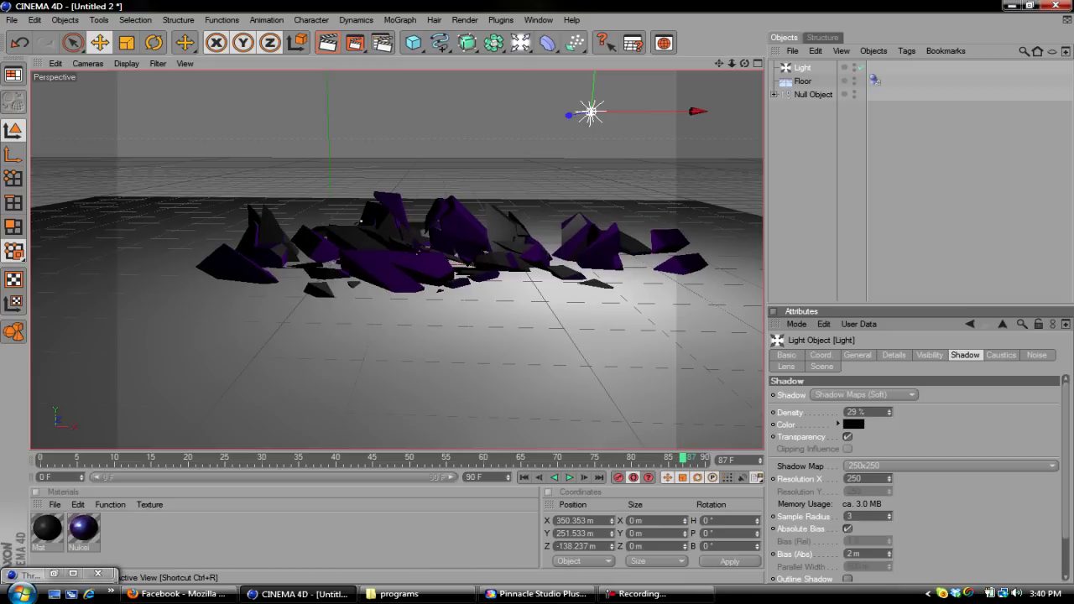
left_click(328, 43)
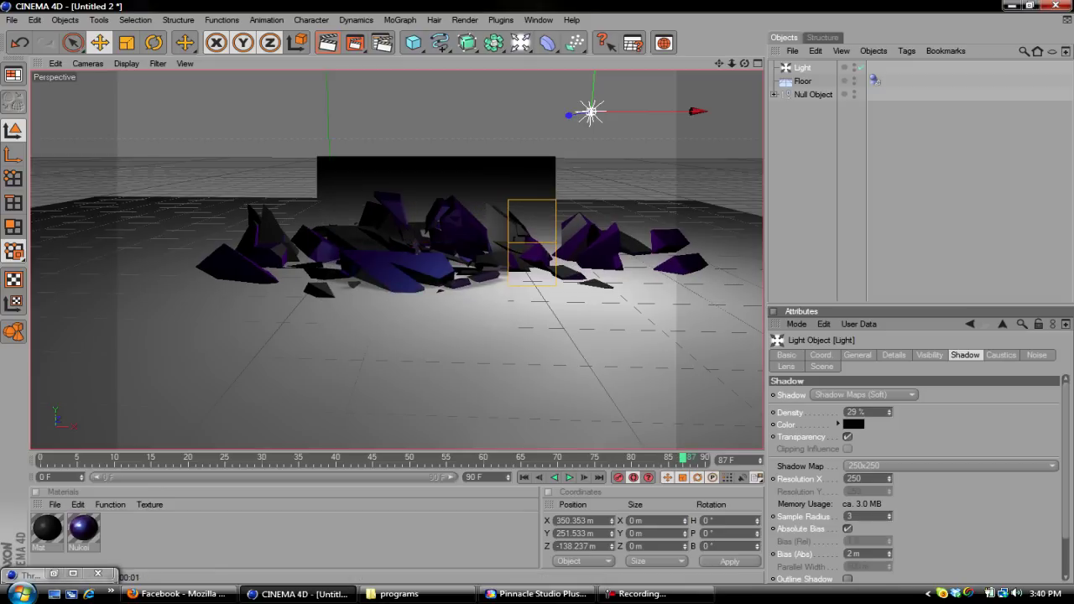